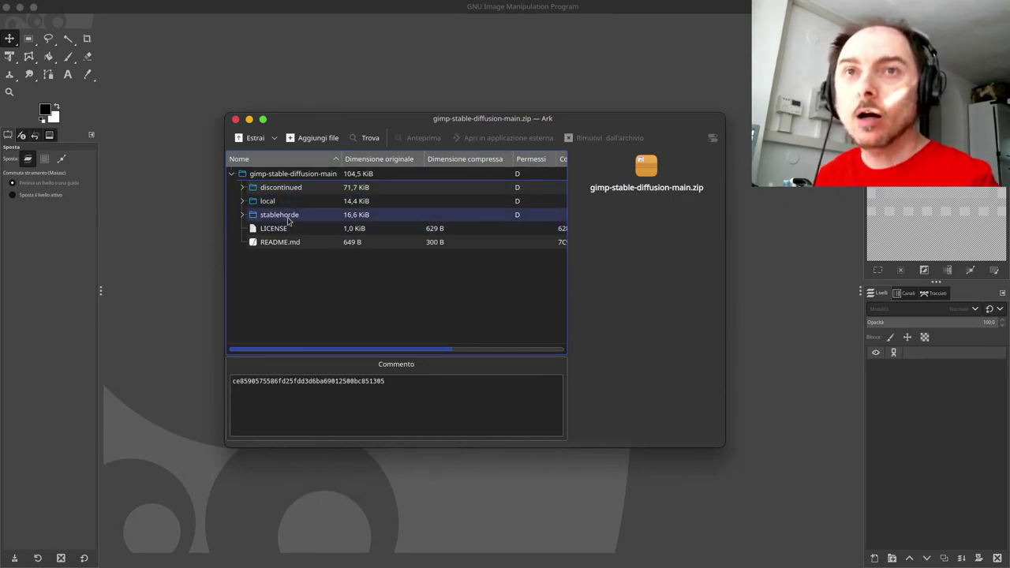
Expand the stablehorde folder in Ark to find gimp-stable-diffusion-horde.py, then return to GIMP
left_click(243, 216)
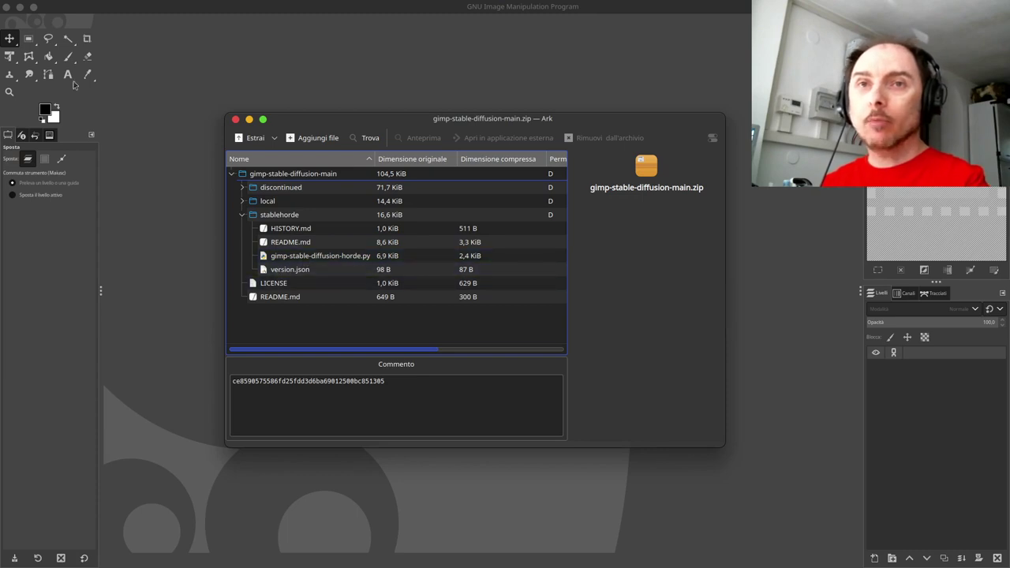
left_click(157, 69)
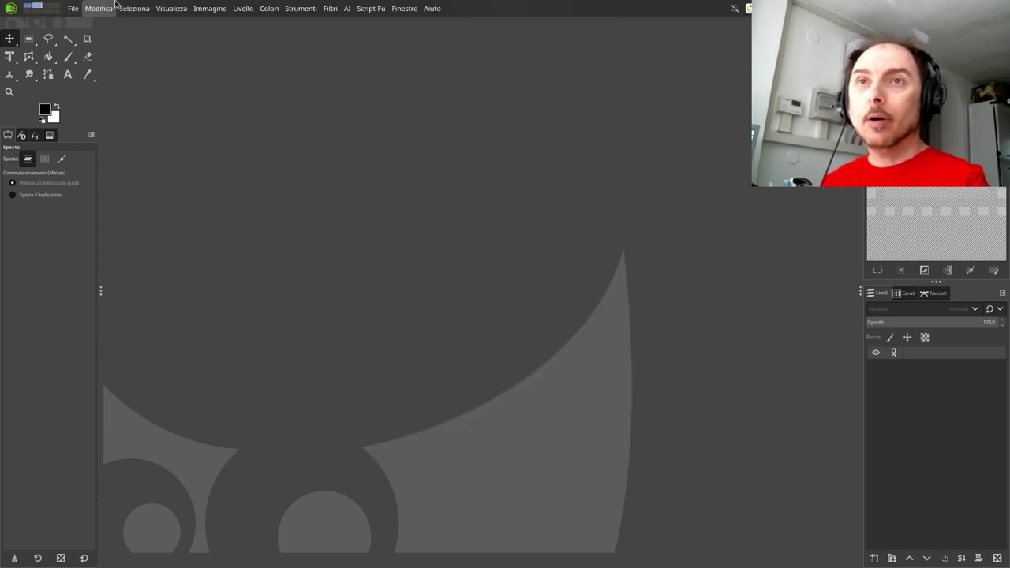
In Preferences, show Folders > Plug-ins and select the user's GIMP 2.10 plug-ins folder
left_click(105, 8)
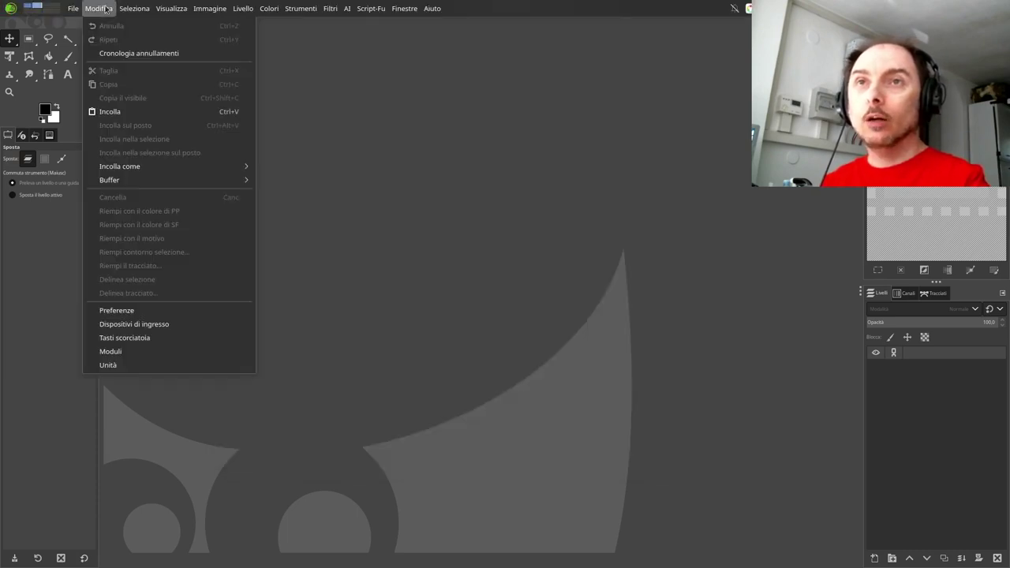
left_click(116, 314)
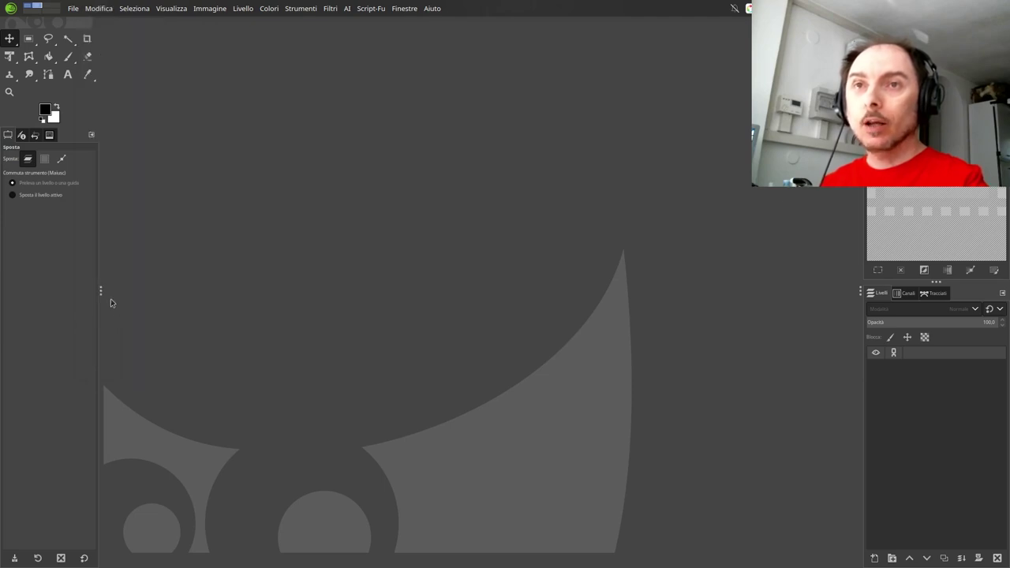
scroll(213, 308, "down", 2)
scroll(231, 308, "down", 2)
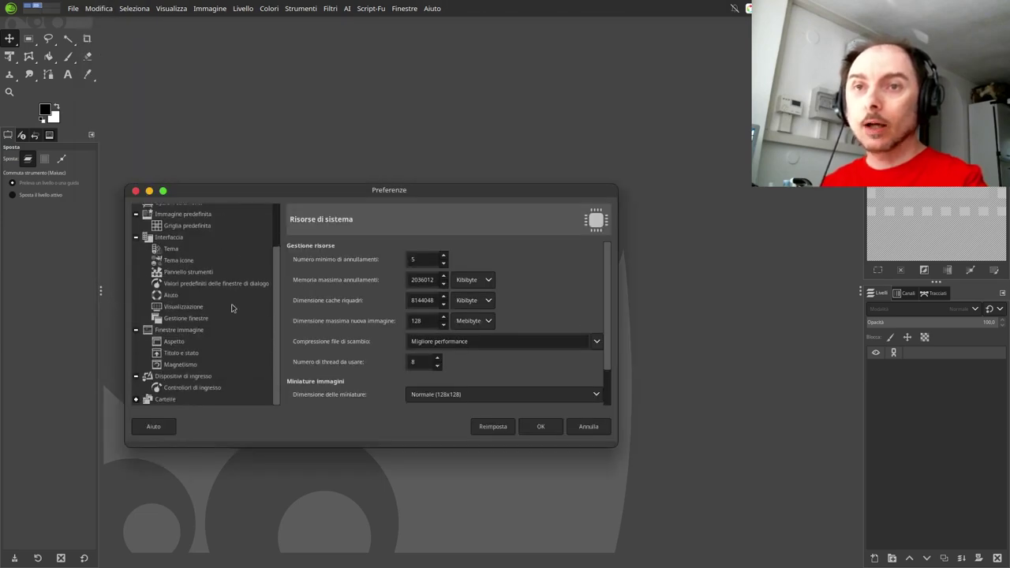
left_click(162, 400)
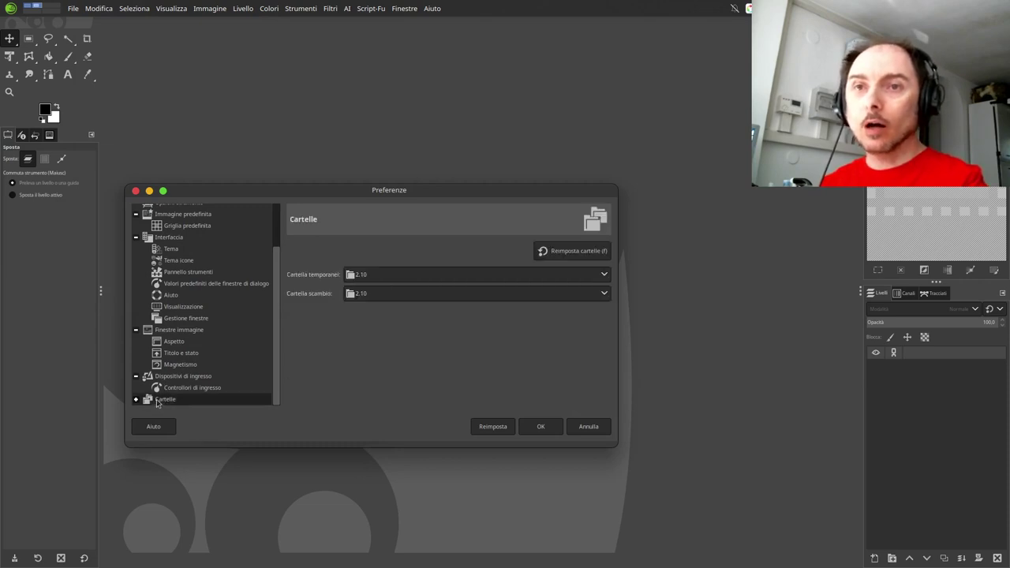
scroll(168, 388, "down", 3)
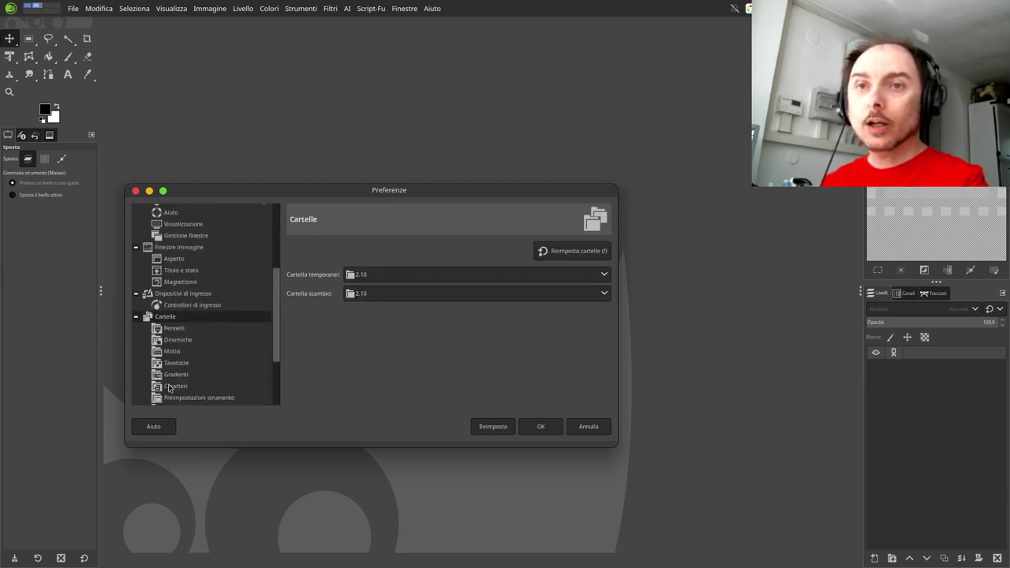
scroll(170, 387, "down", 3)
left_click(171, 330)
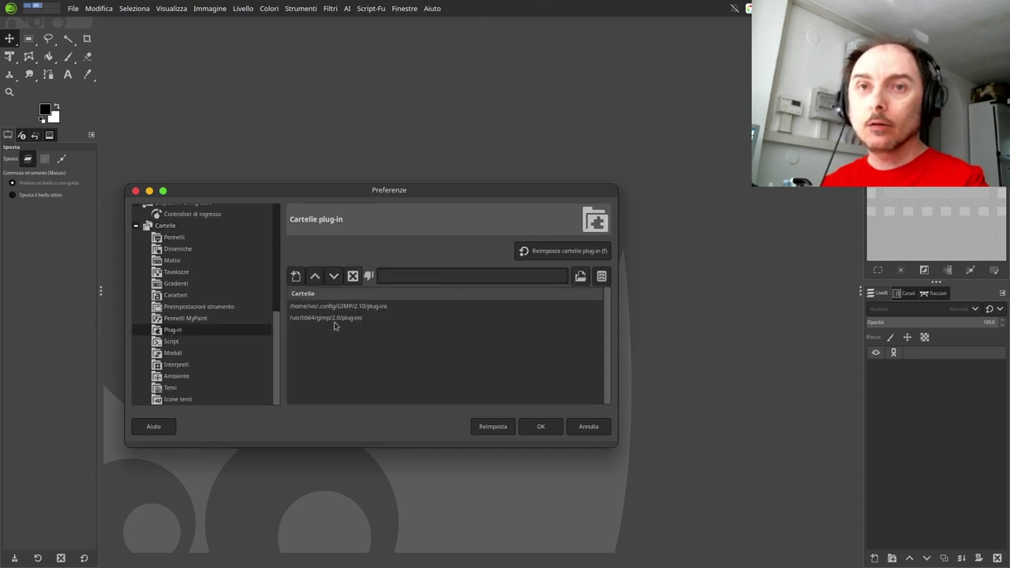
left_click(359, 307)
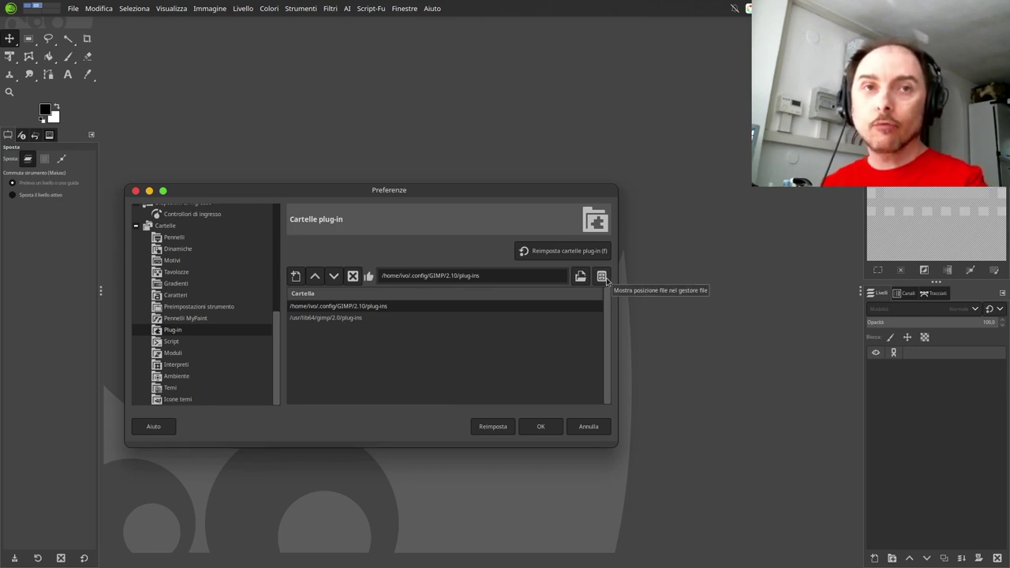
Check in Dolphin that gimp-stable-diffusion-horde.py is in the plug-ins folder, then close Dolphin
left_click(607, 280)
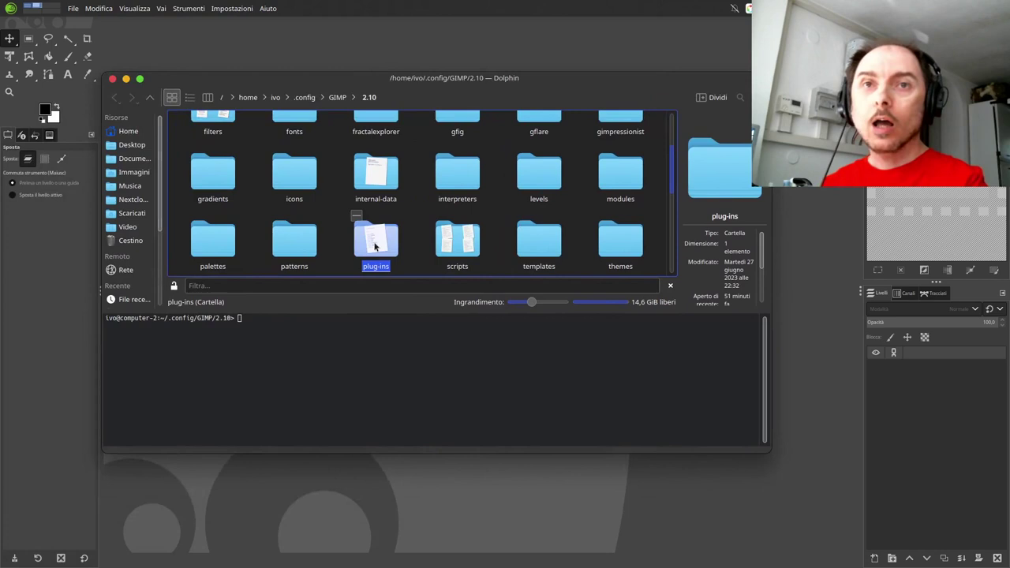
double_click(375, 245)
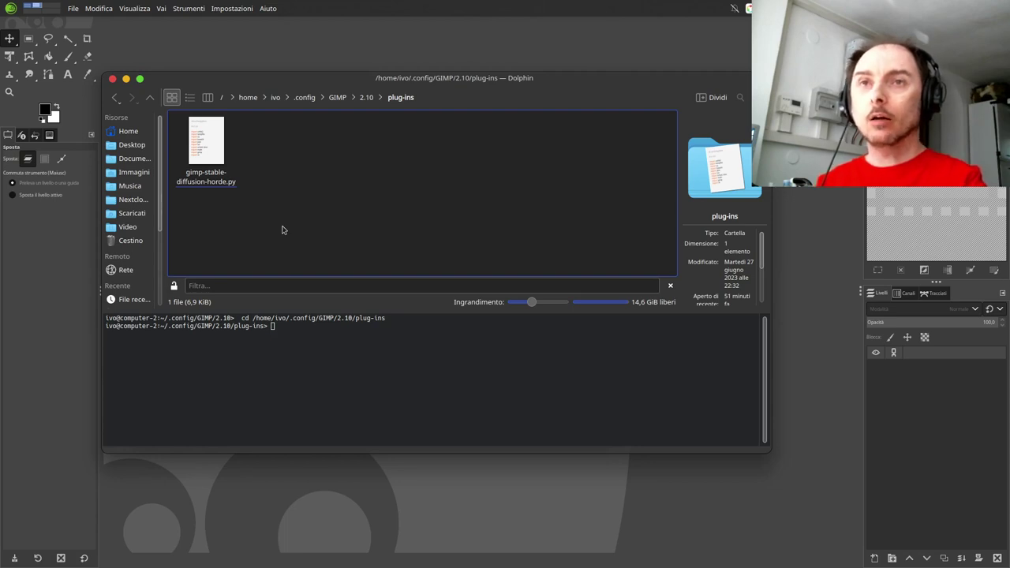
left_click(113, 80)
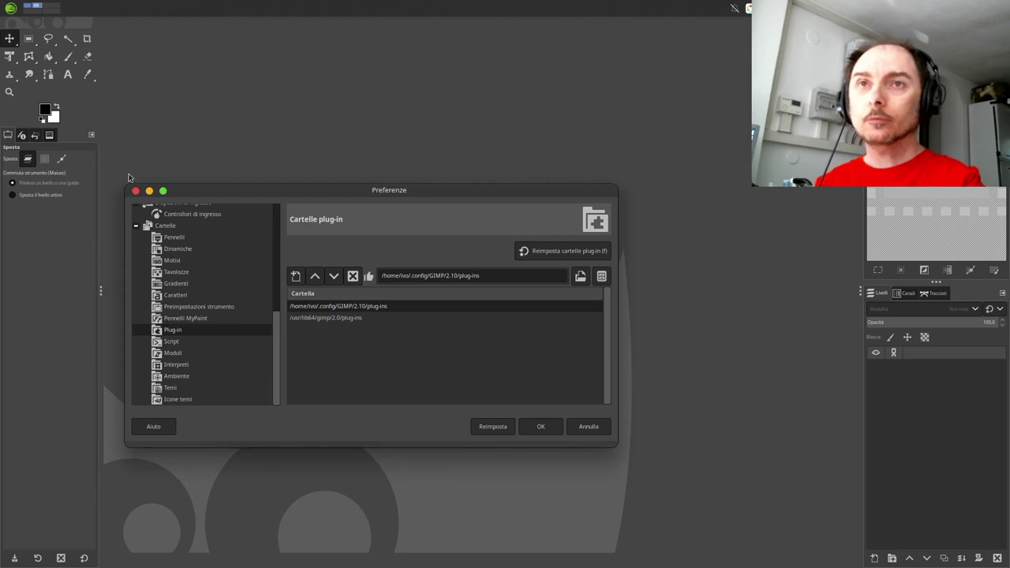
Close Preferences and confirm the AI menu lists Stablehorde, unavailable until an image is open
key("Escape")
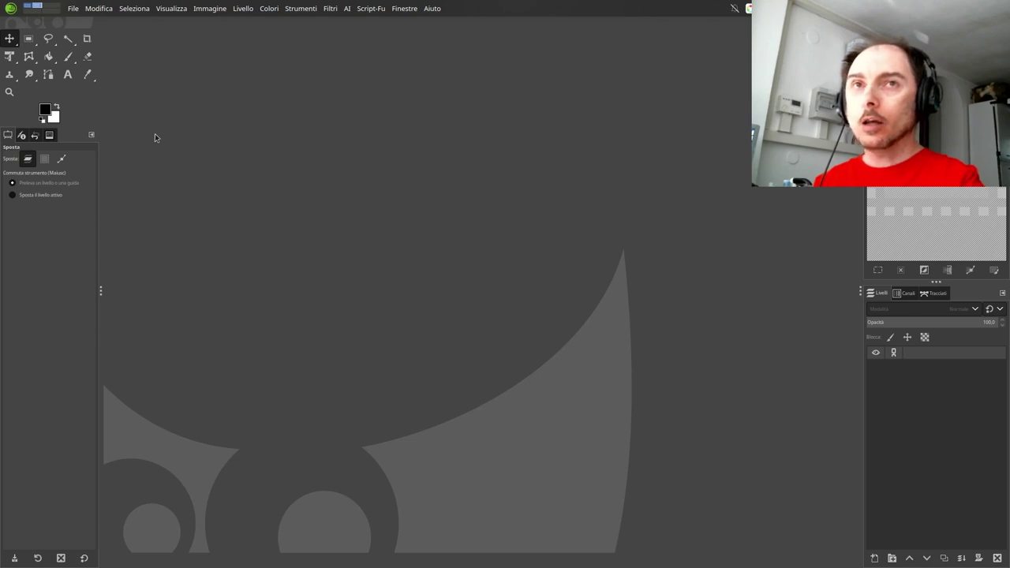
left_click(347, 9)
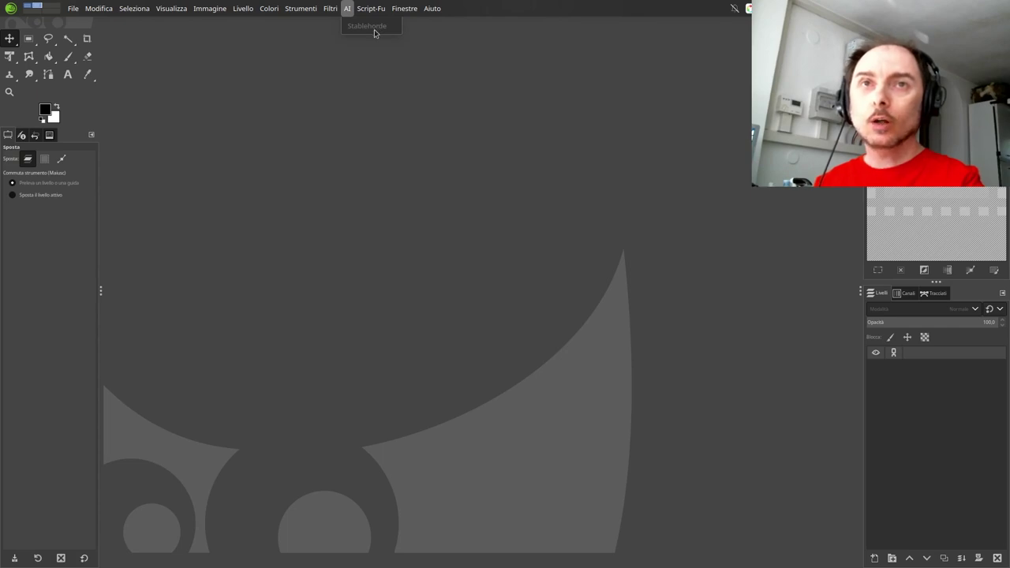
left_click(359, 86)
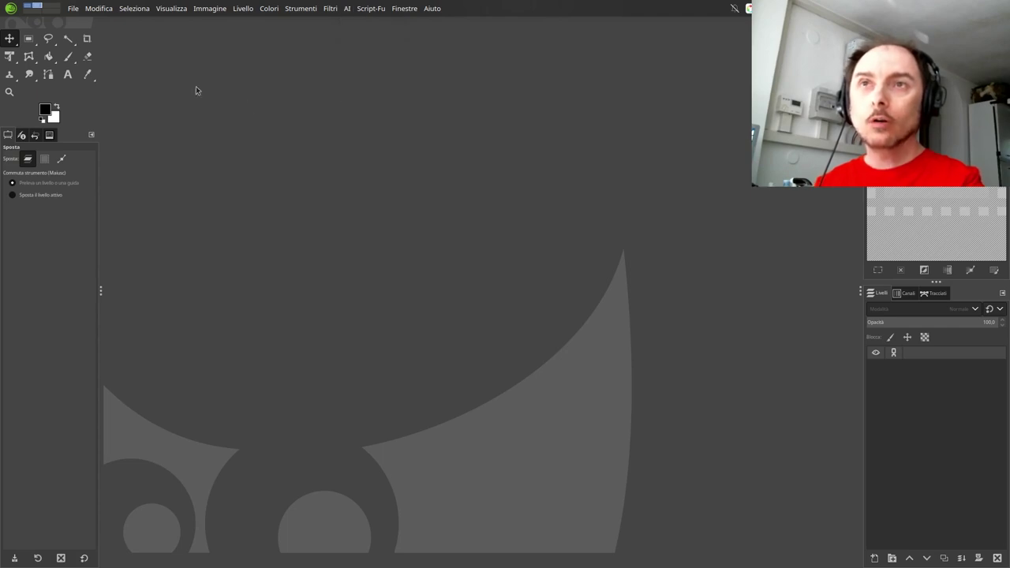
left_click(73, 9)
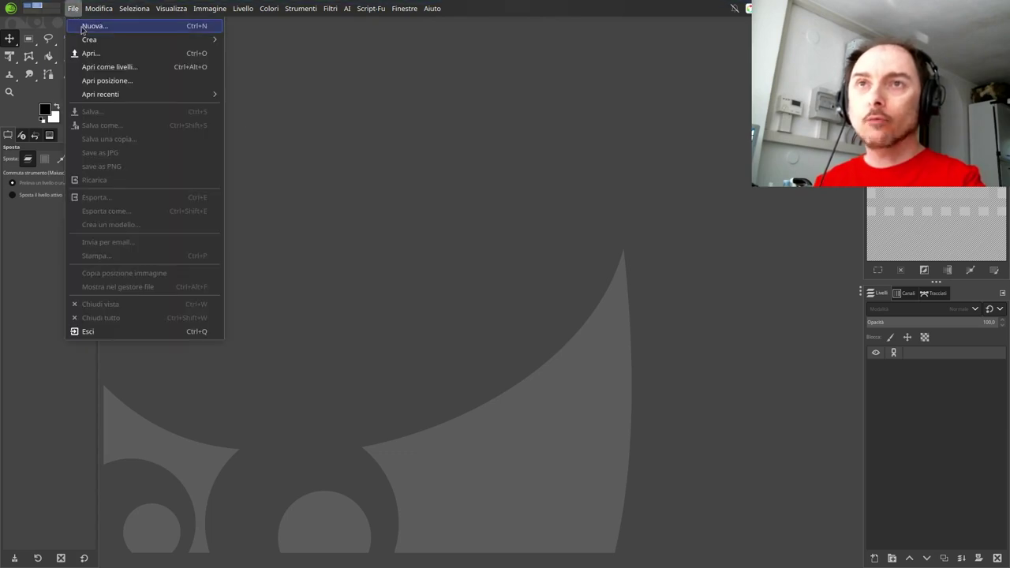
Create a new 512 × 512 pixel image with Fill with set to Transparency
left_click(82, 26)
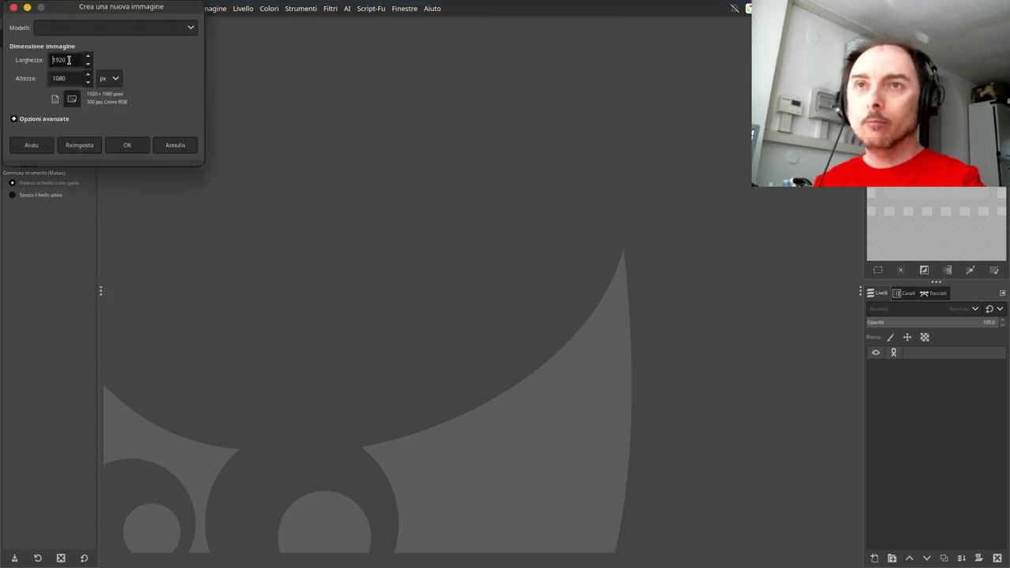
type("51")
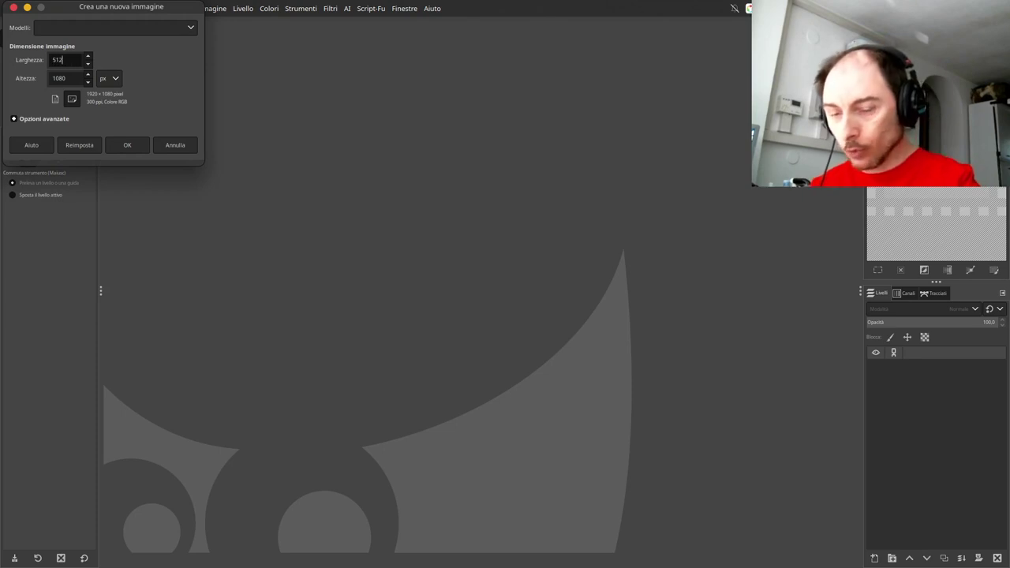
type("2")
key("Tab")
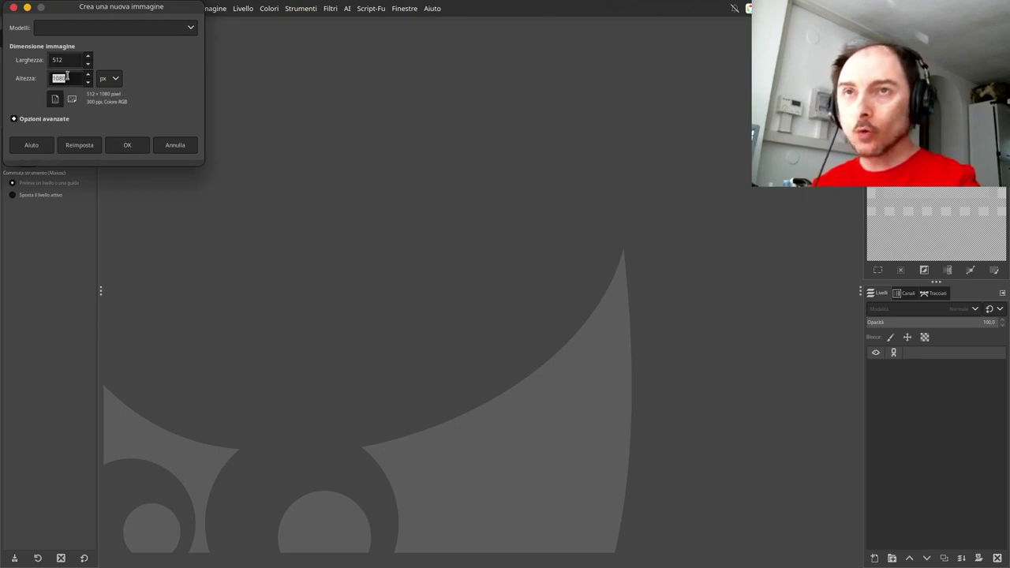
type("512")
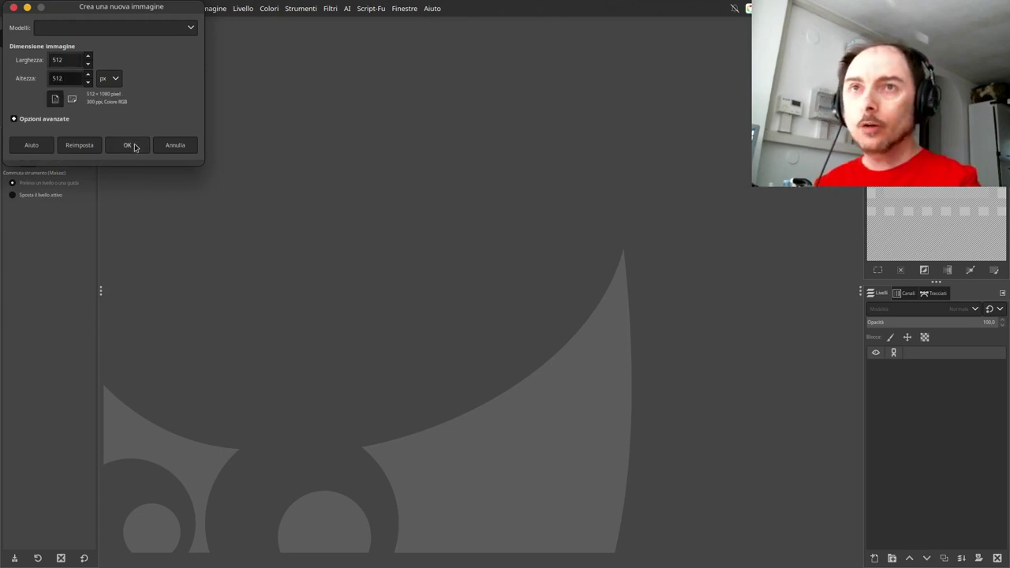
left_click(13, 119)
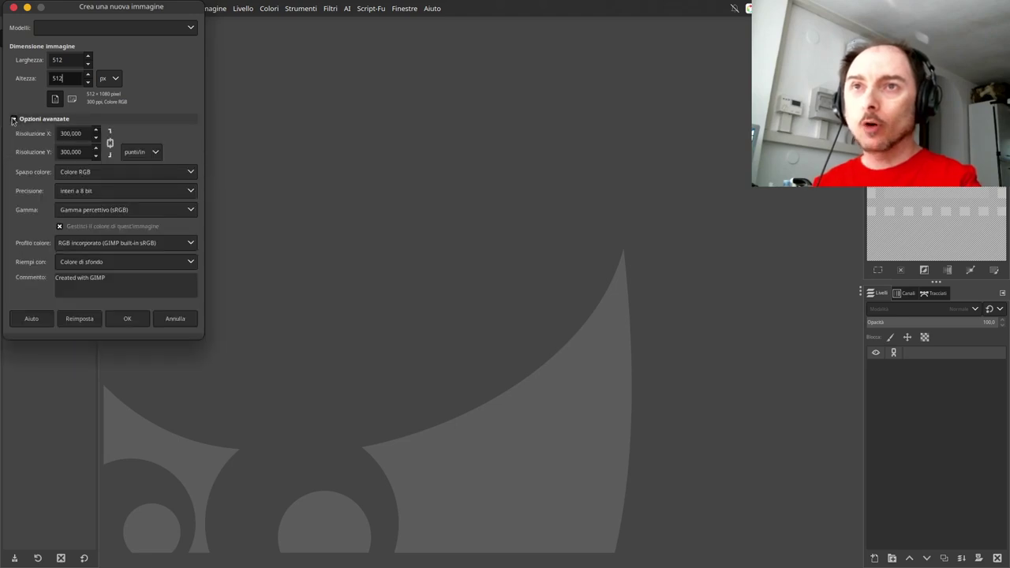
left_click(135, 265)
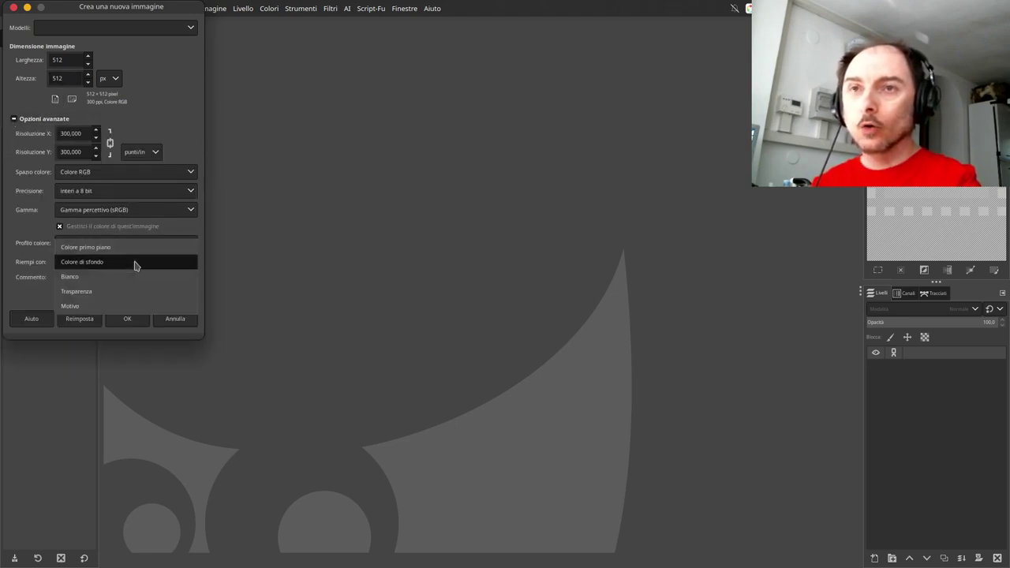
left_click(125, 291)
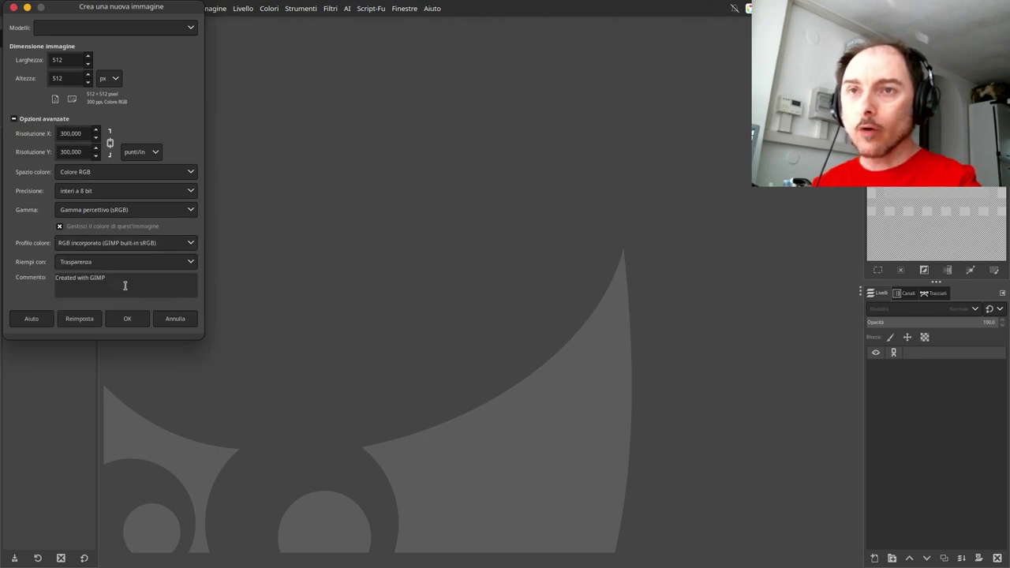
left_click(127, 318)
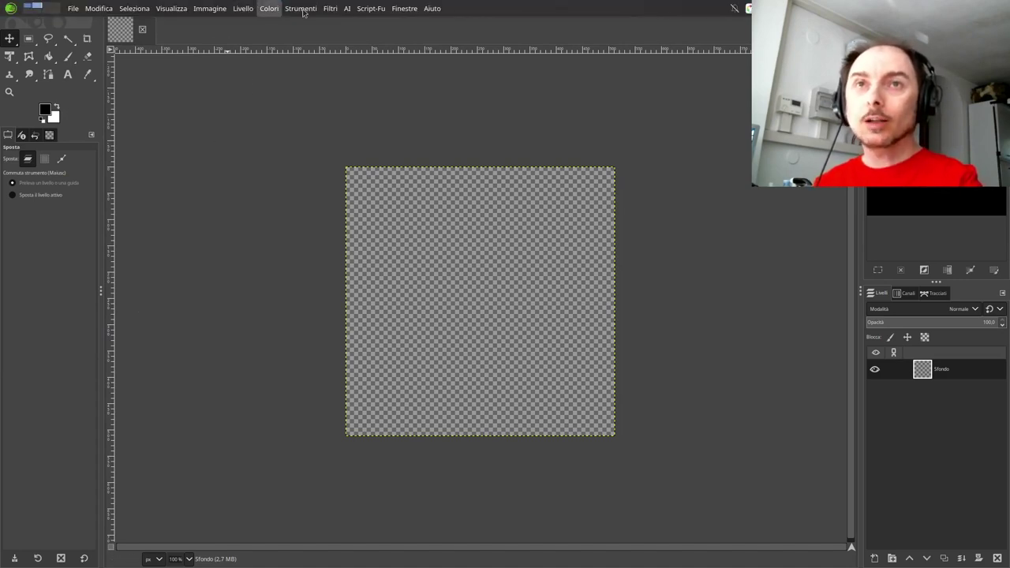
Run AI > Stablehorde with the prompt 'a lot for flurry cats' to generate an image
left_click(347, 9)
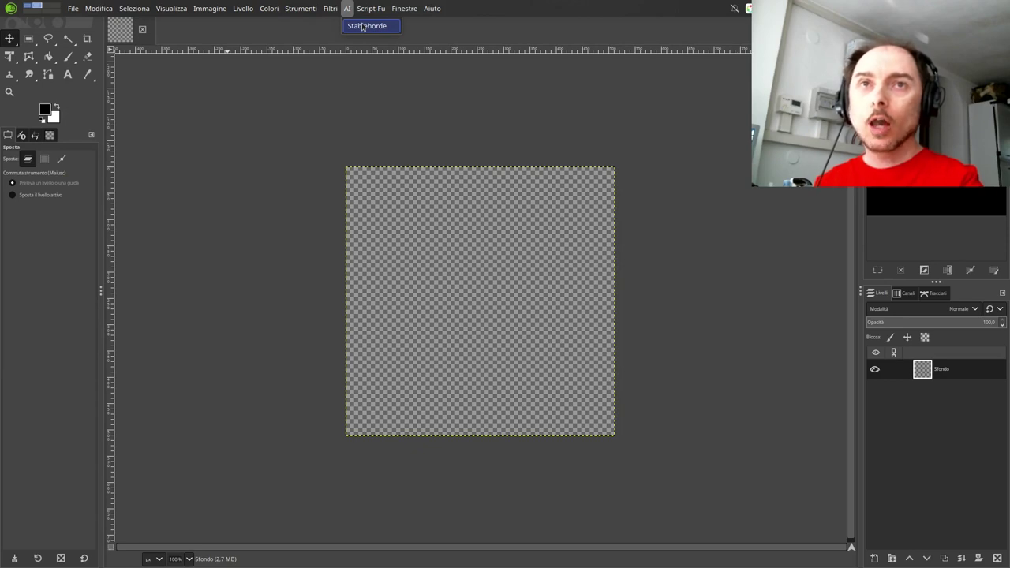
left_click(362, 26)
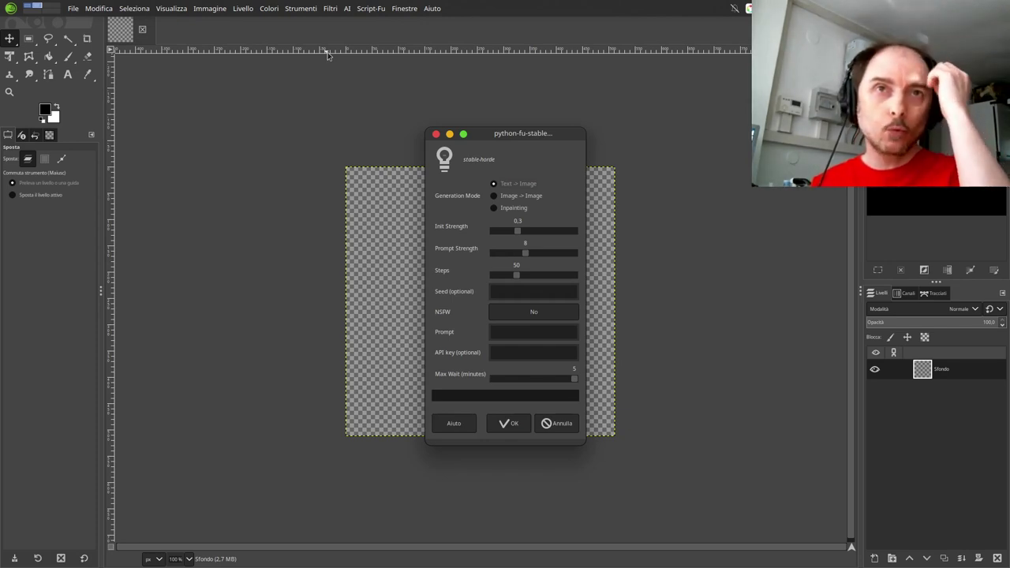
mouse_move(470, 132)
left_mouse_down()
mouse_move(272, 120)
mouse_move(552, 158)
mouse_move(686, 160)
left_mouse_up()
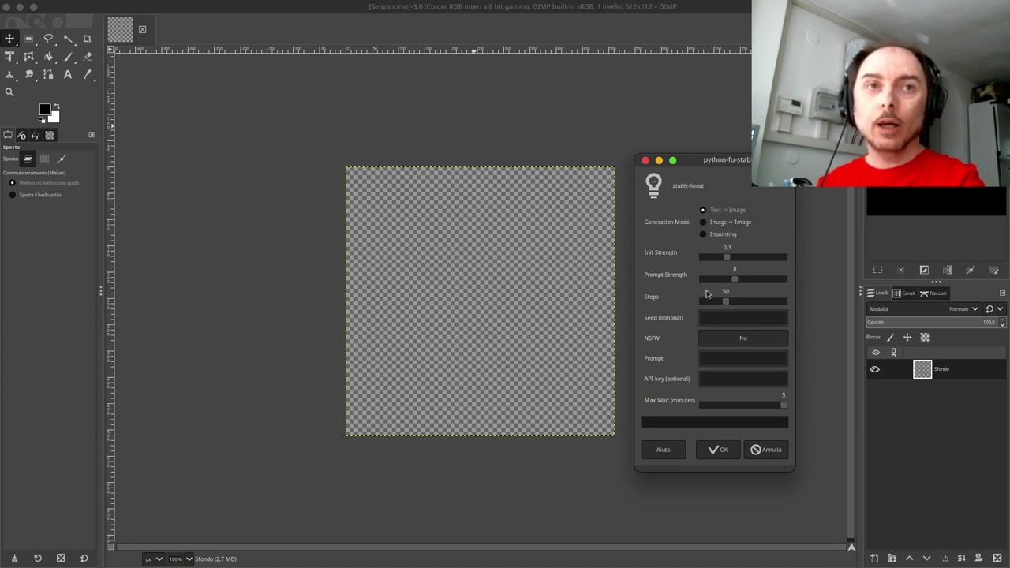
left_click(713, 359)
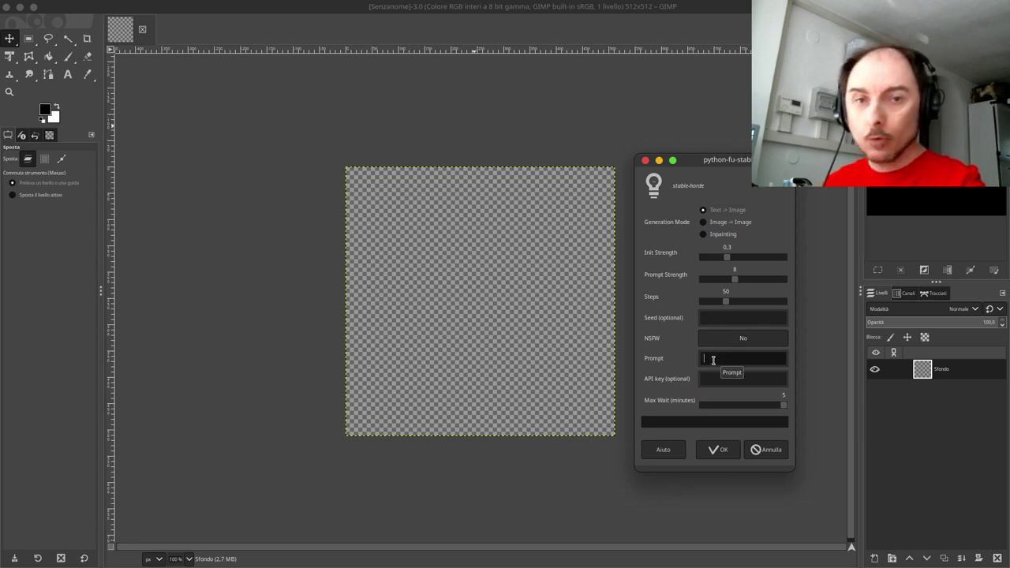
type("a lo")
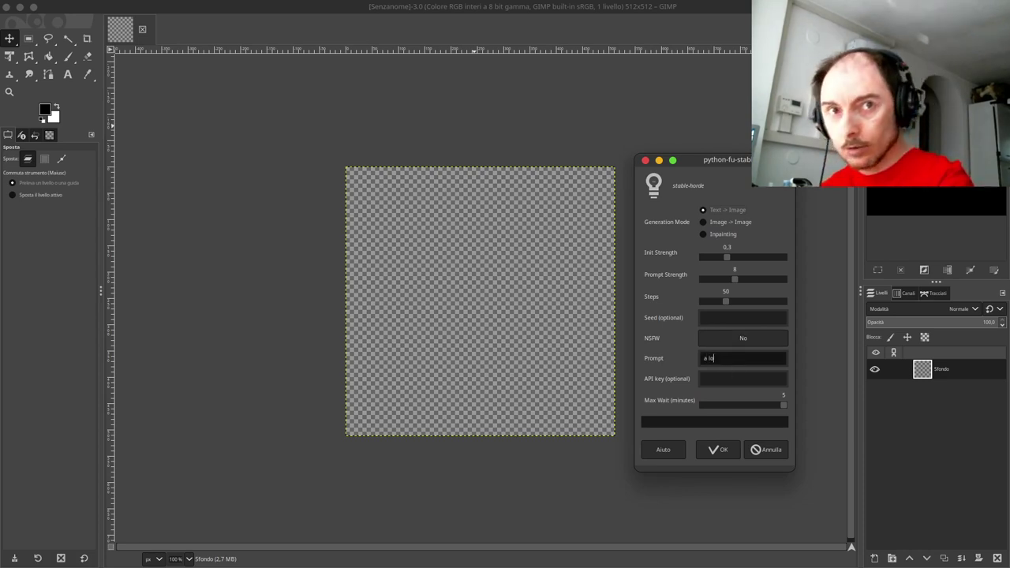
type("t for ")
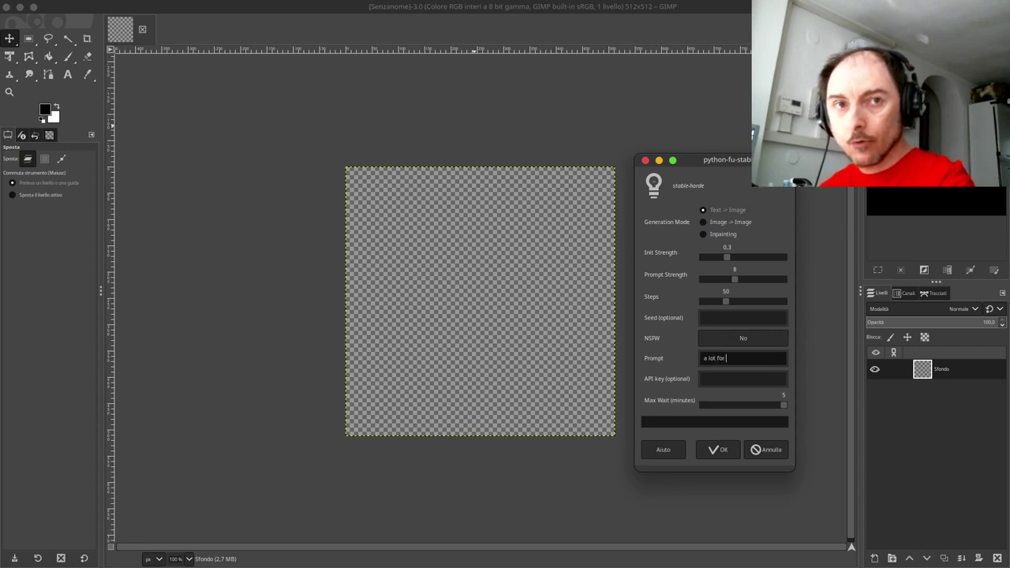
type("f")
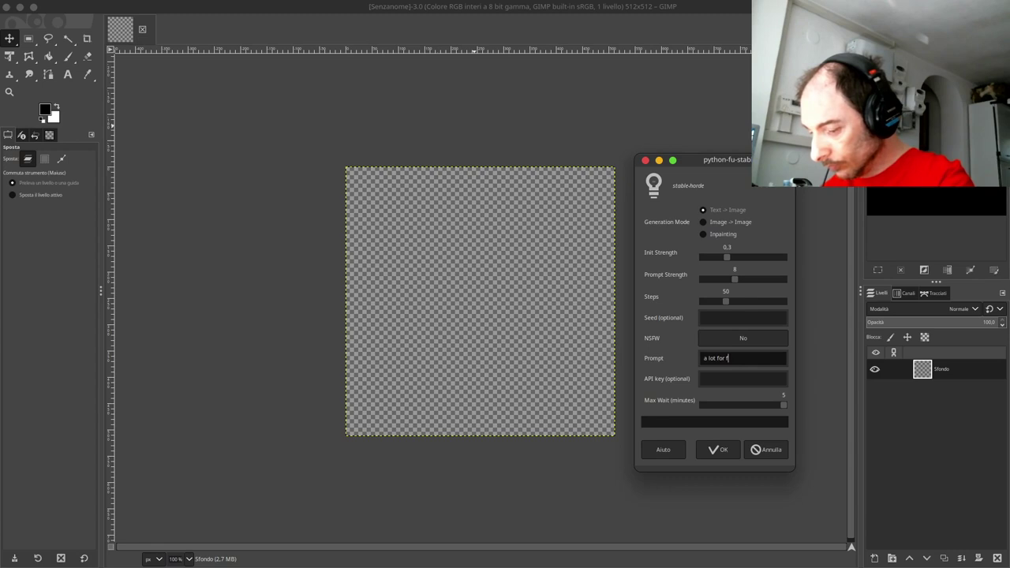
type("lur")
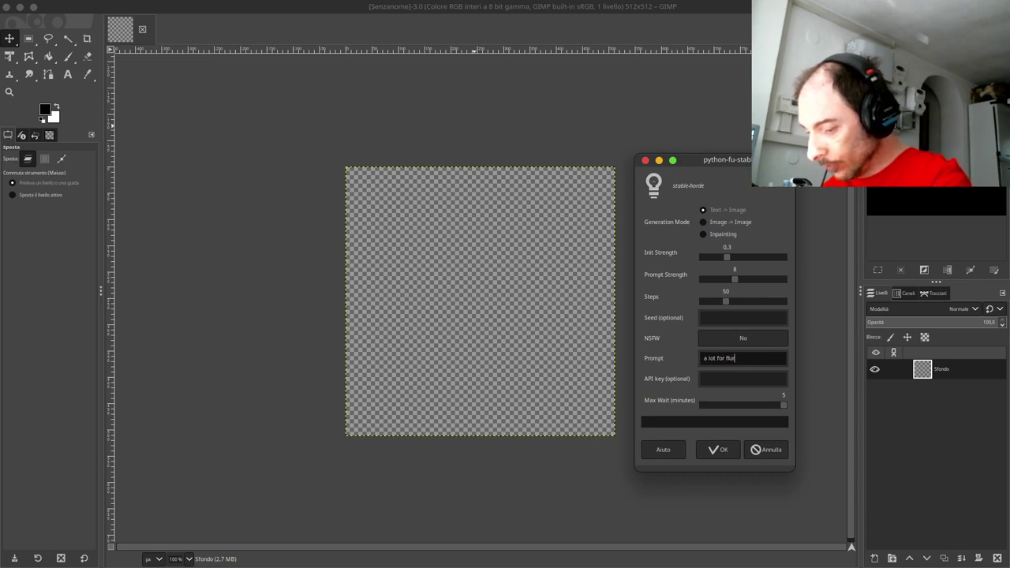
type("ry cats")
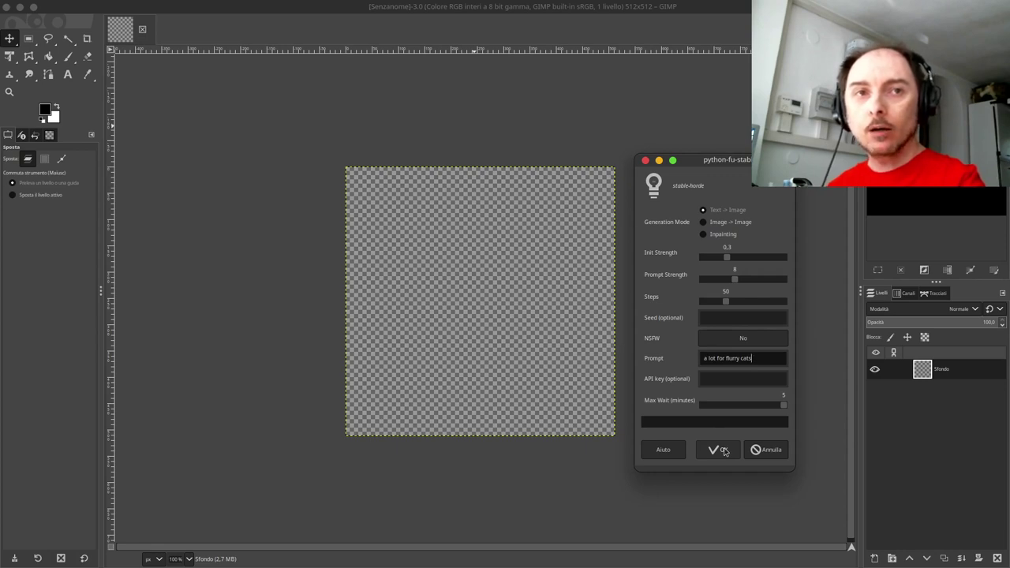
left_click(723, 452)
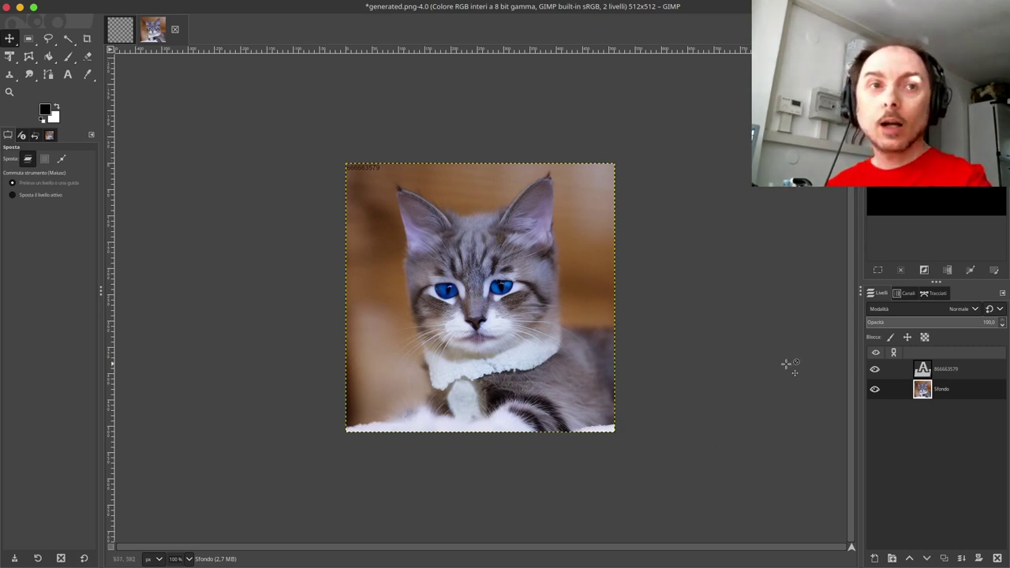
mouse_move(947, 369)
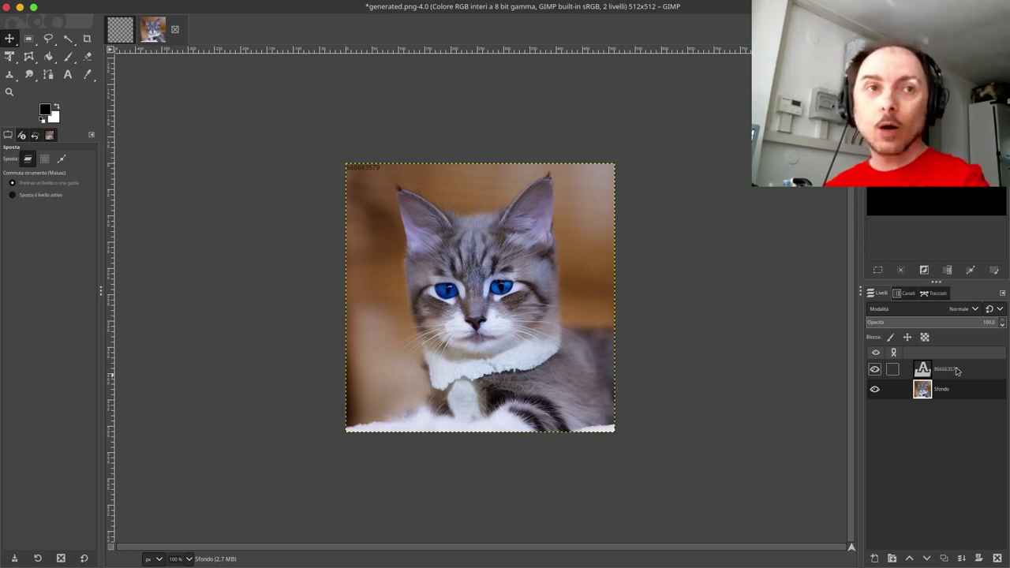
Delete the cat image's seed-number text layer, then open the AI menu on the blank image
left_click(957, 369)
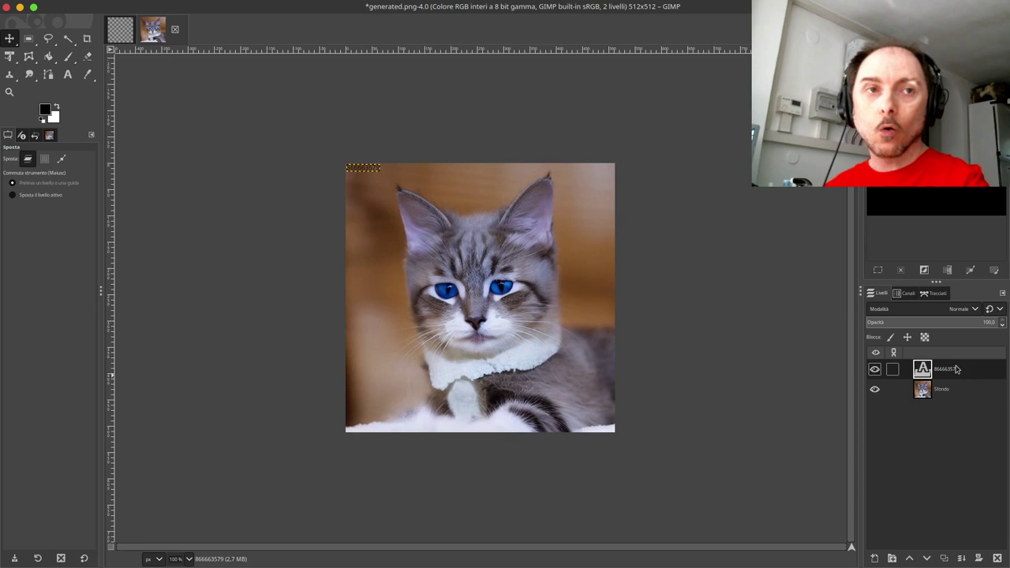
left_click(998, 558)
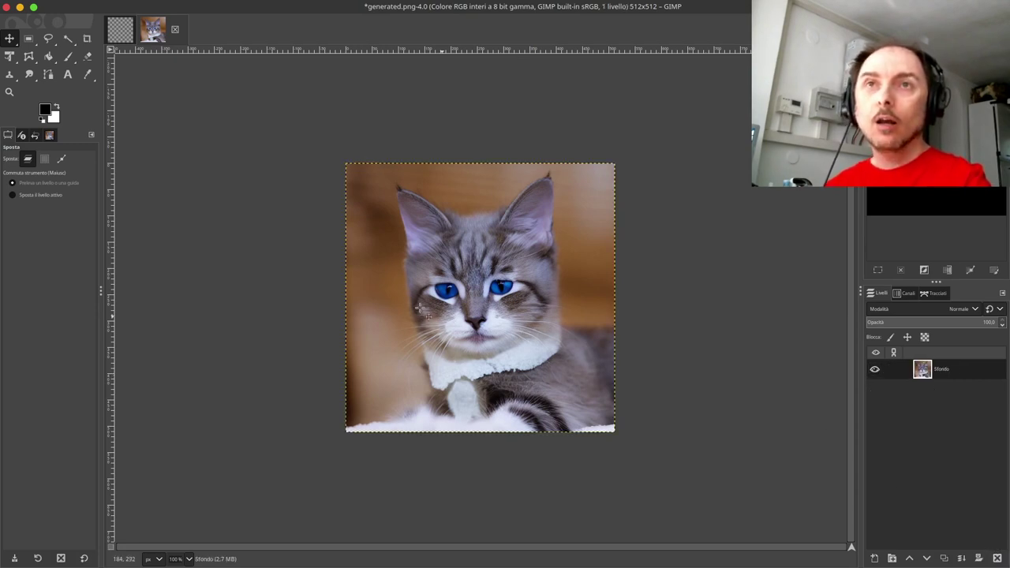
left_click(120, 31)
left_click(347, 8)
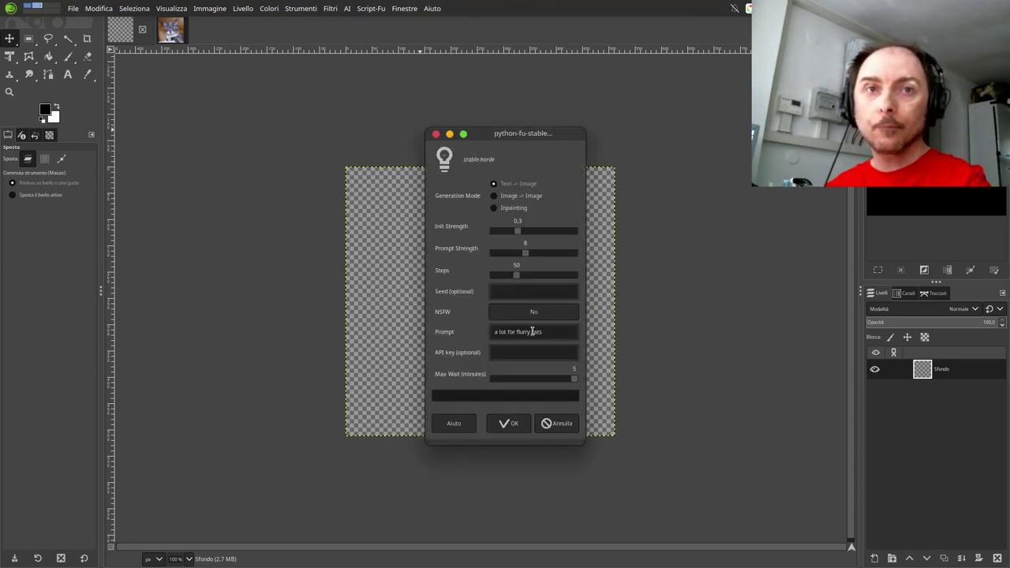
Change 'for' to 'of' so the prompt reads 'a lot of flurry cats', and generate
left_click(533, 331)
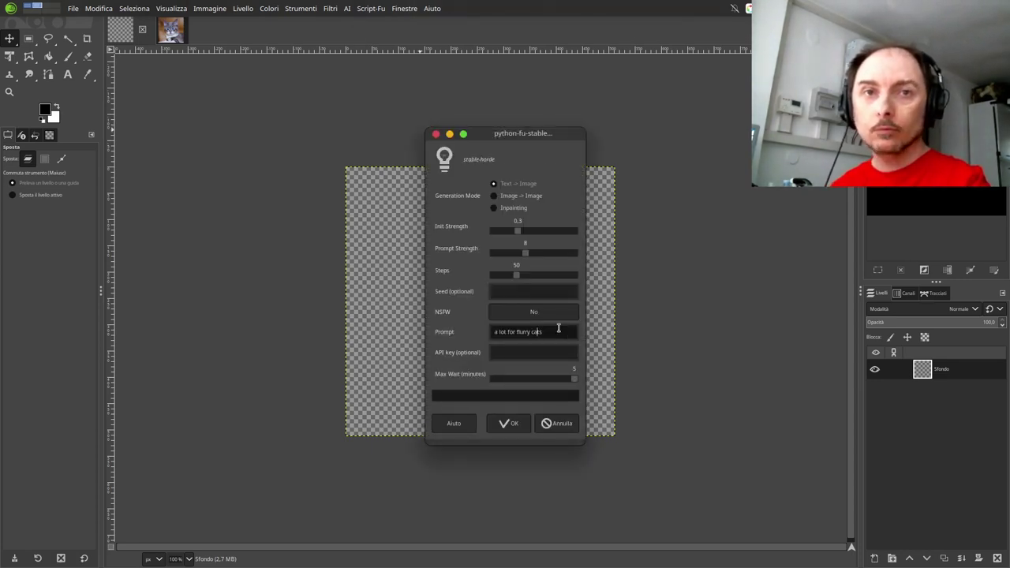
key("ctrl+shift+Right")
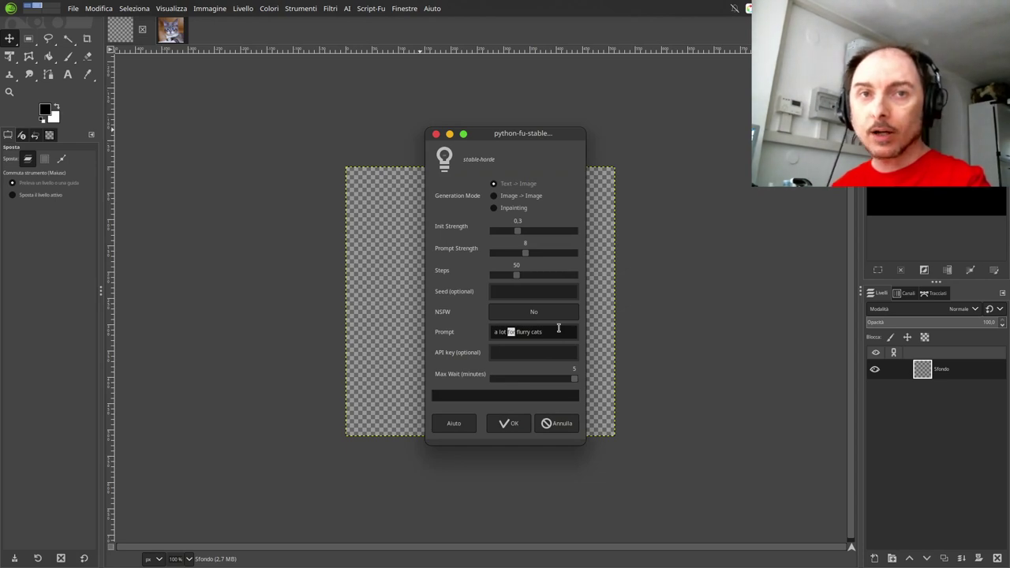
type("of ")
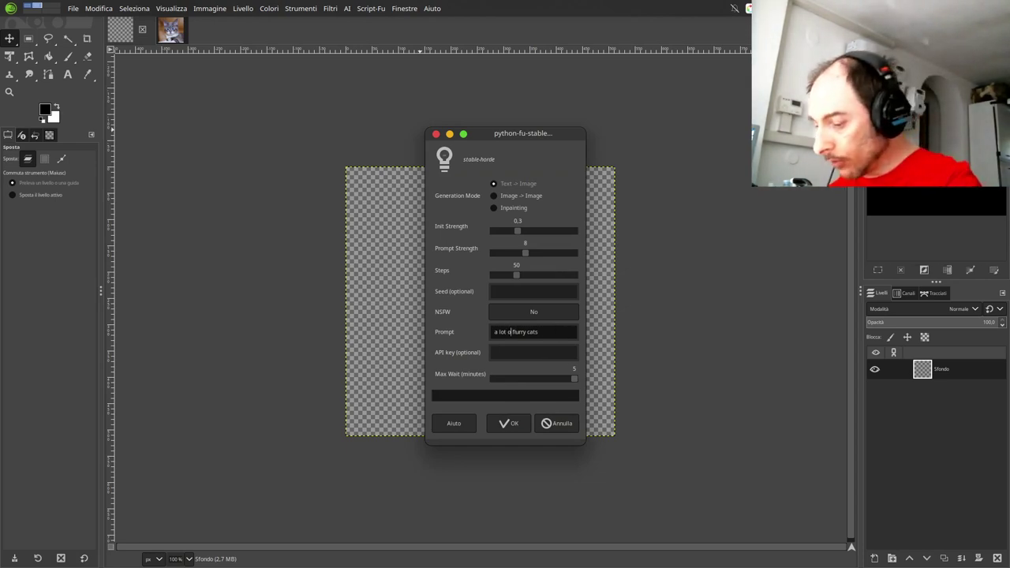
type("f")
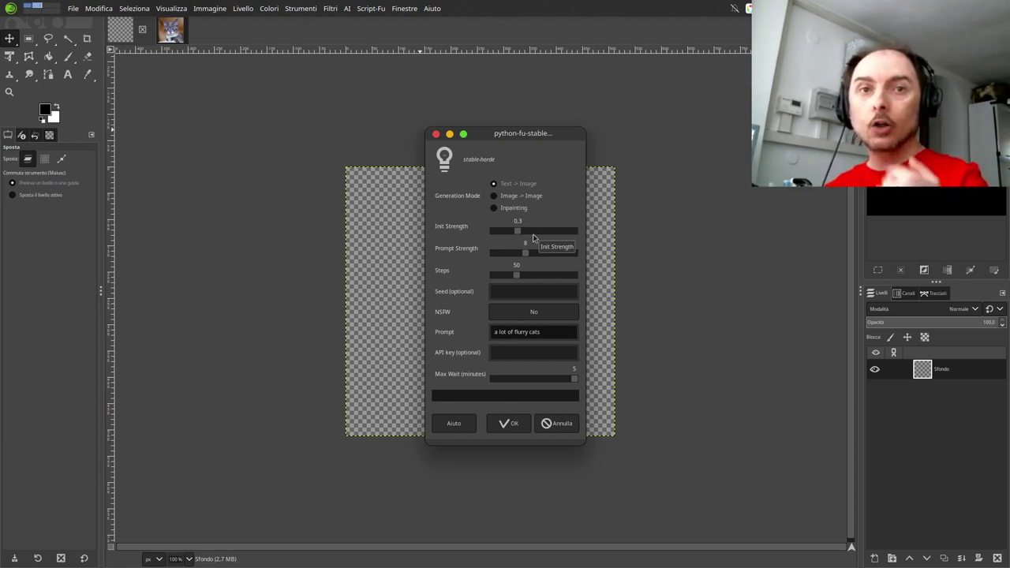
left_click(526, 427)
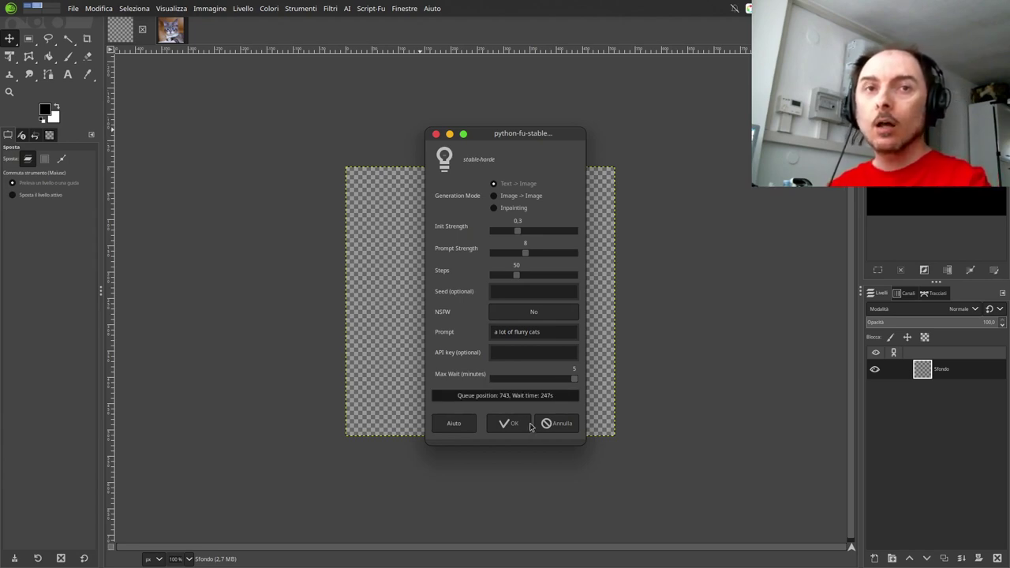
left_click_drag(493, 138, 682, 144)
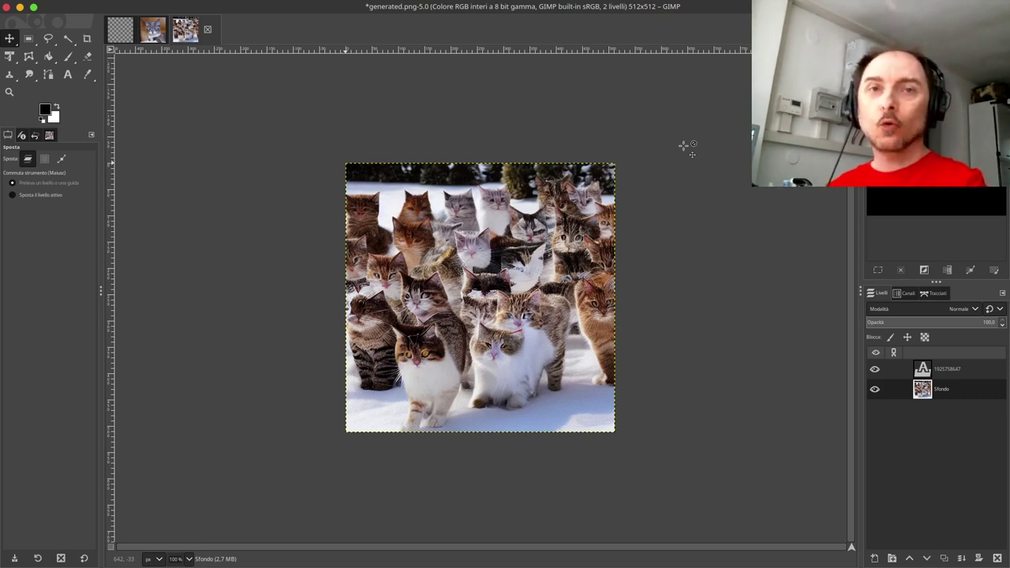
On the blank image, rerun Stablehorde with the prompt 'car 500 electric abarth'
left_click(120, 32)
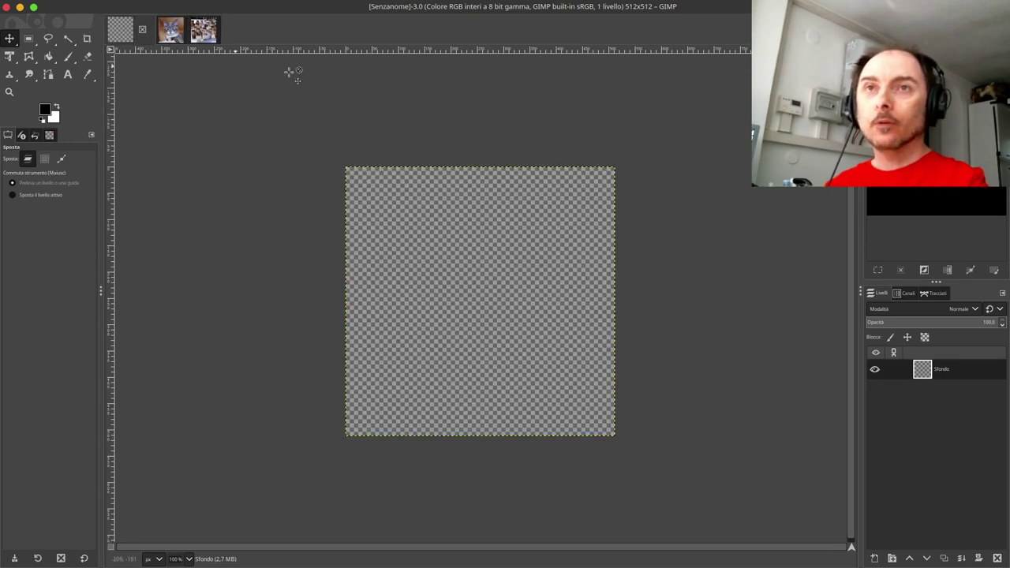
left_click(347, 8)
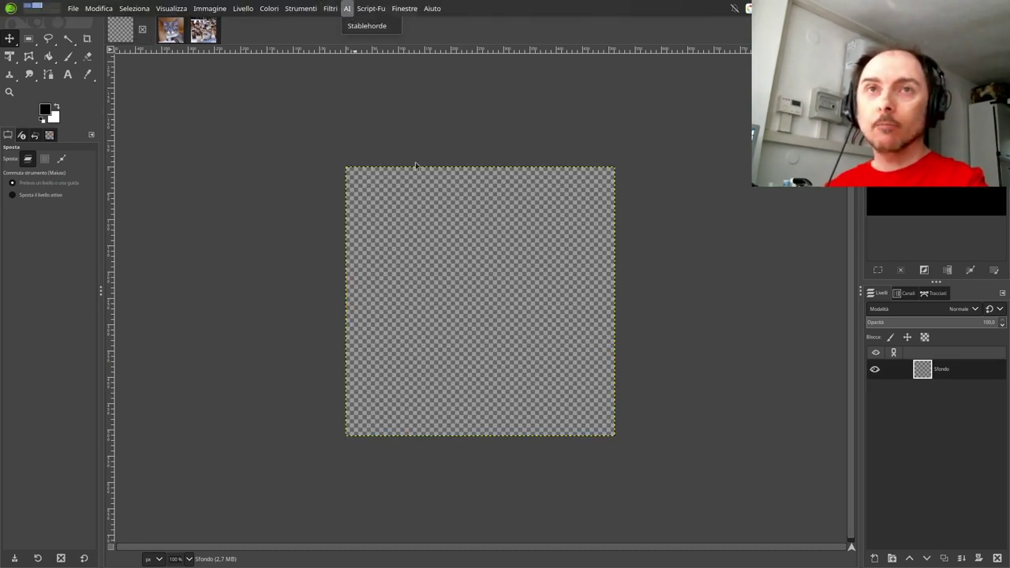
left_click(371, 26)
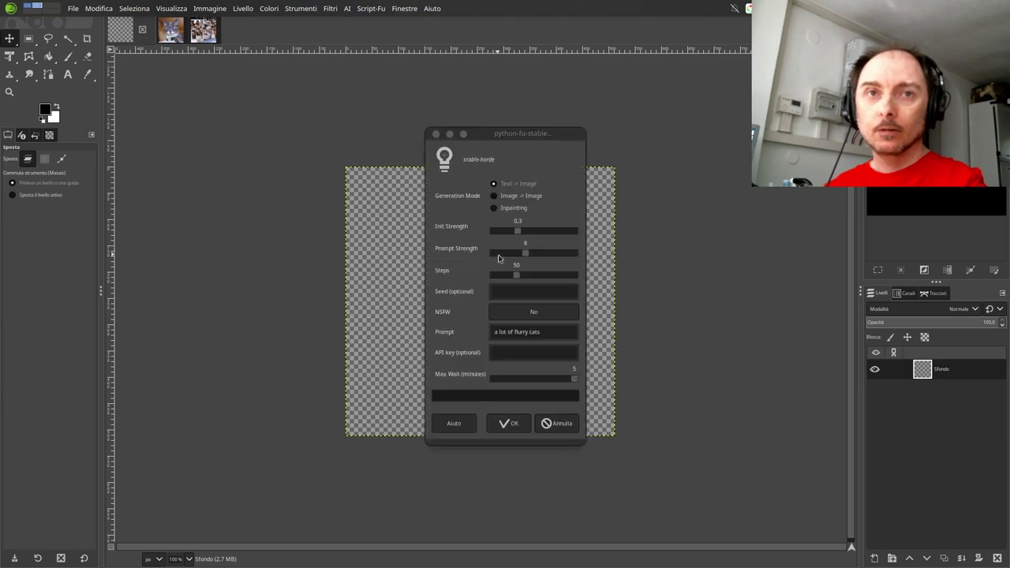
left_click_drag(550, 332, 427, 317)
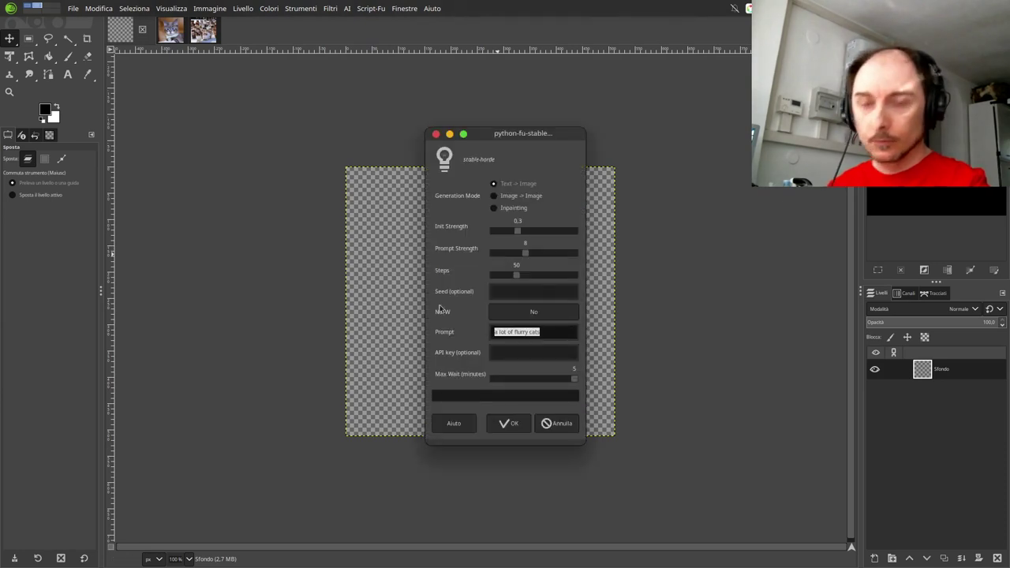
type("c")
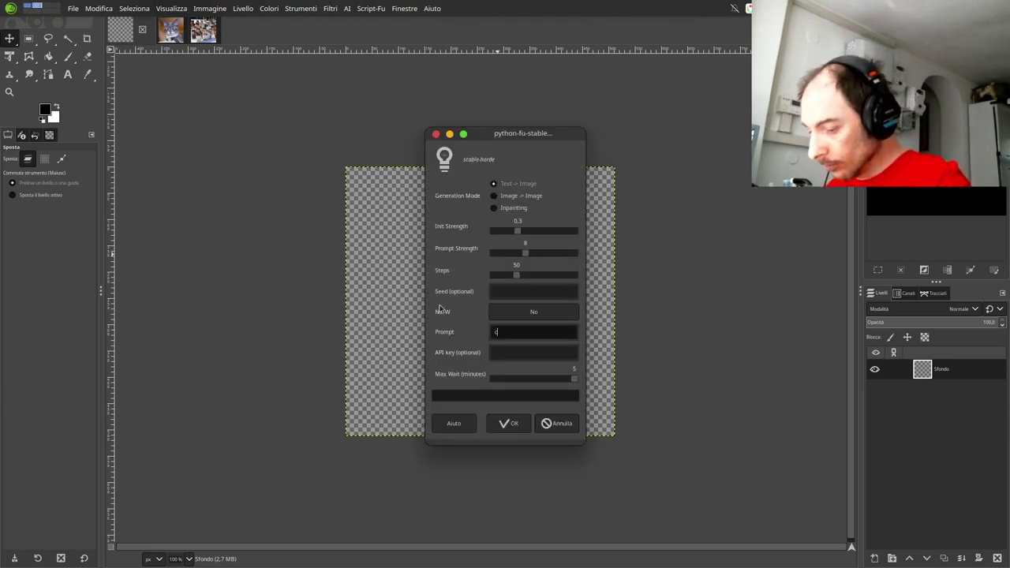
type("ar s00")
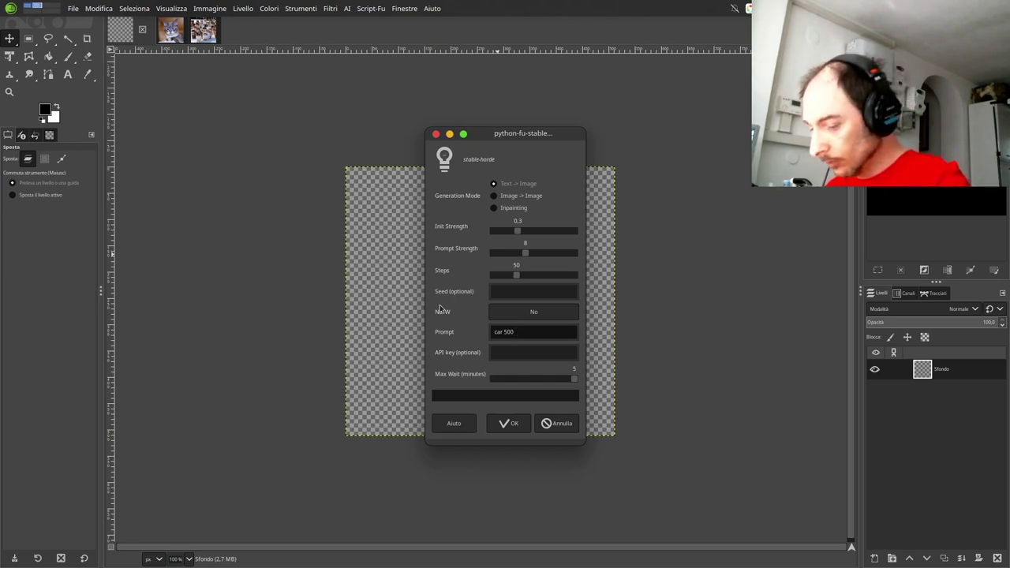
type("elect")
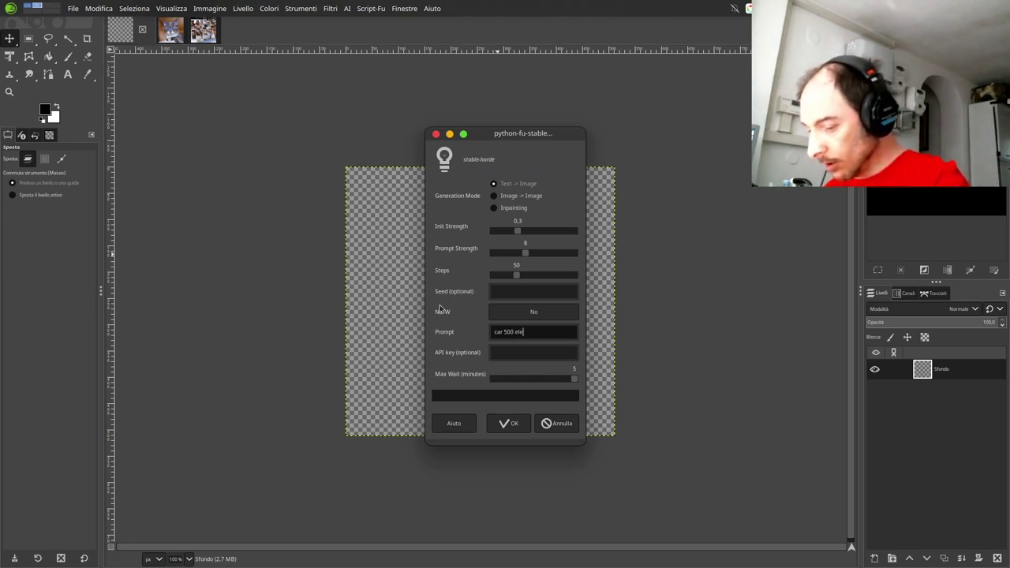
type("ric")
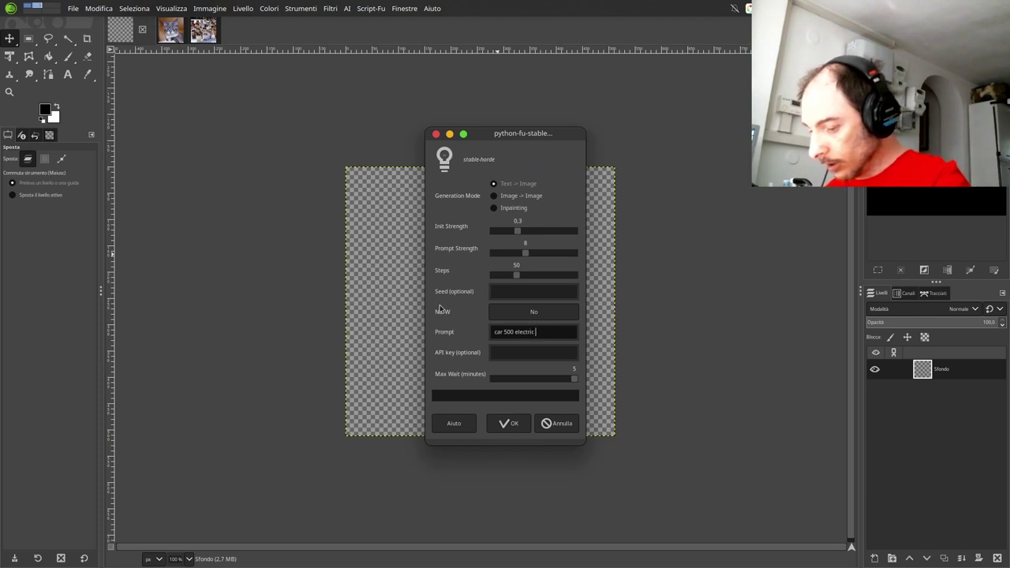
type(" abarth")
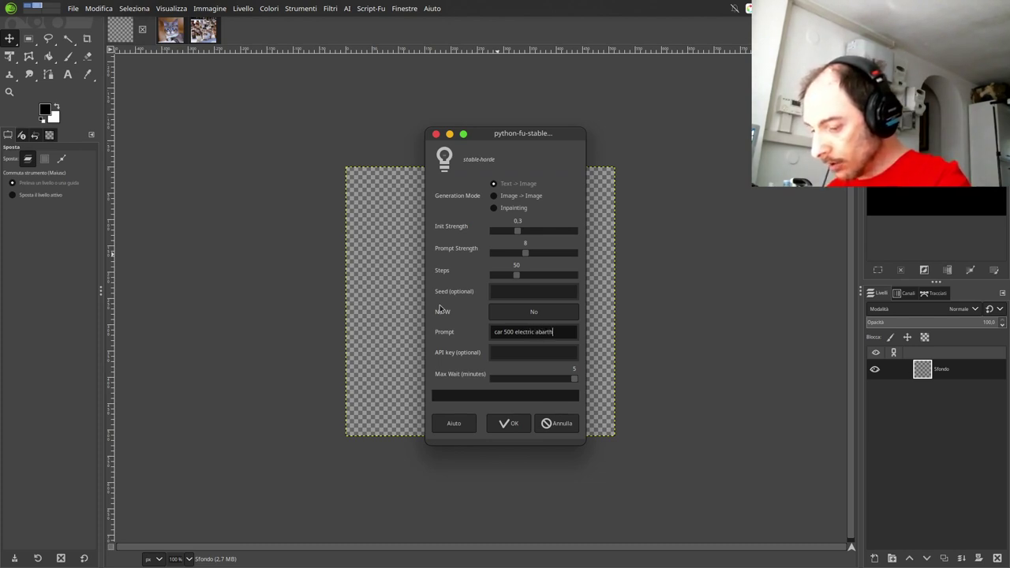
left_click(514, 424)
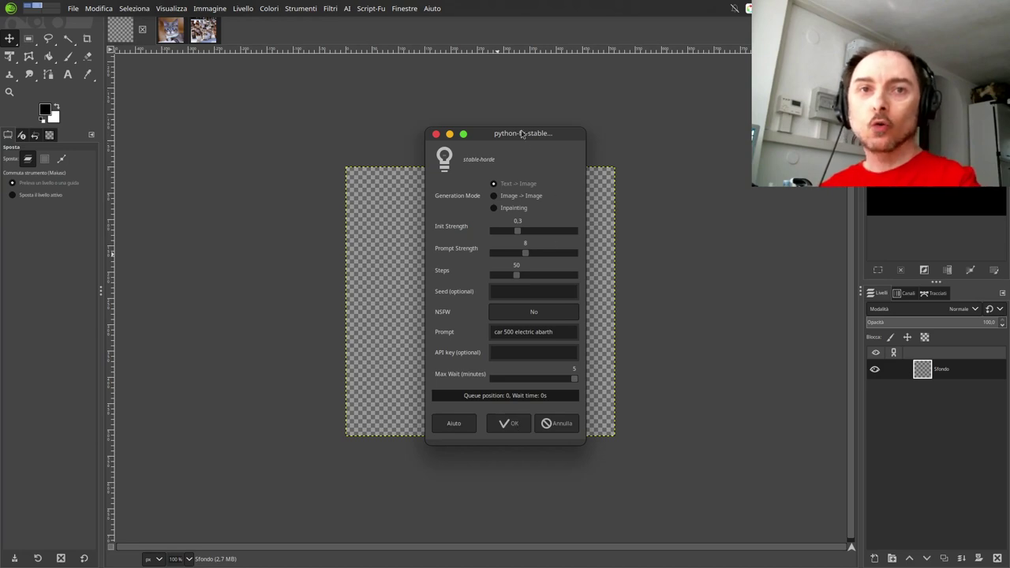
Move the Stablehorde dialog aside while the white Abarth image opens as generated.png
left_click_drag(517, 137, 744, 140)
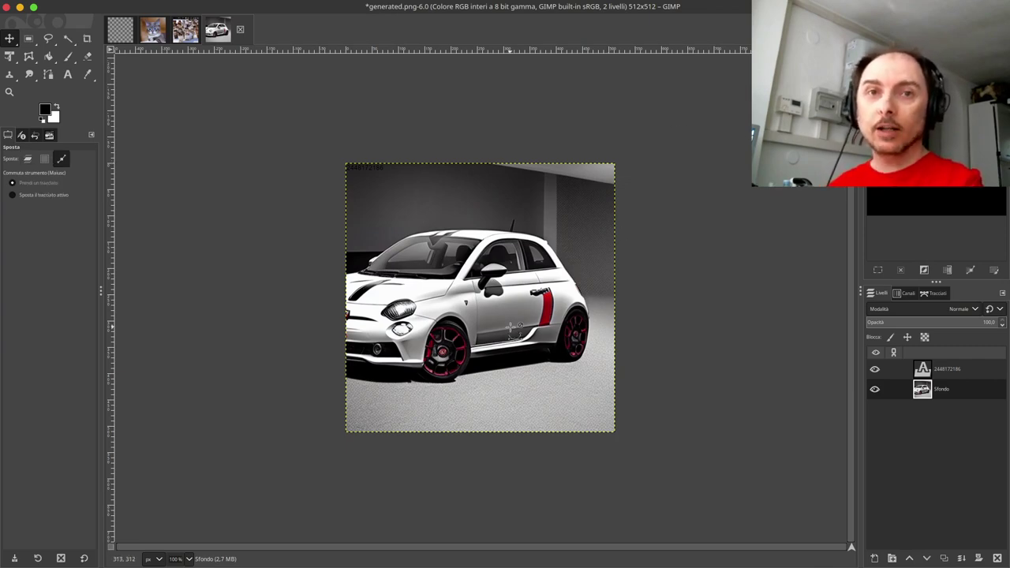
scroll(511, 325, "up", 1)
scroll(511, 326, "up", 2)
scroll(514, 326, "down", 2)
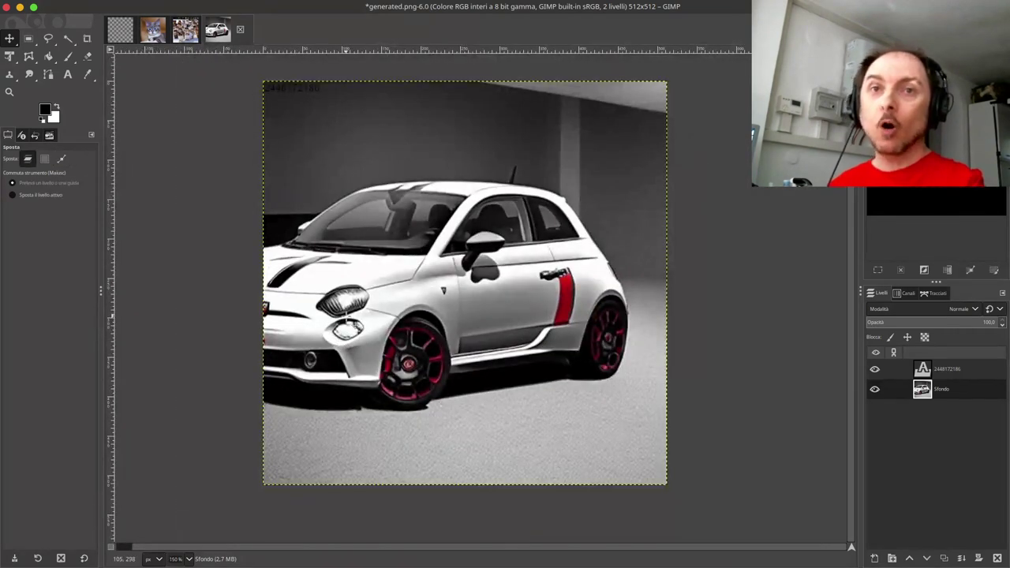
scroll(348, 330, "up", 2)
scroll(348, 316, "up", 1)
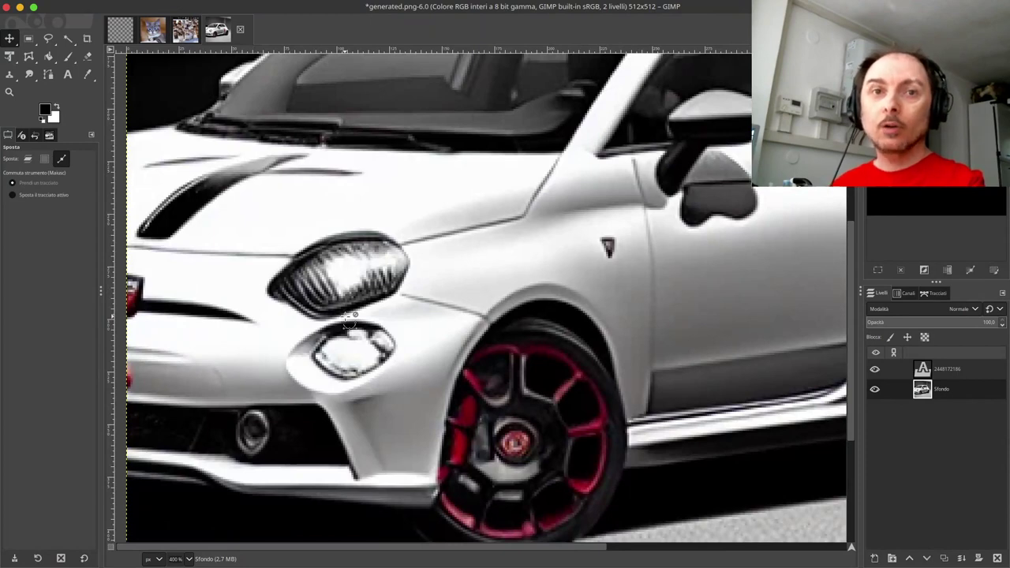
scroll(349, 316, "down", 1)
scroll(350, 315, "down", 1)
scroll(350, 316, "down", 1)
scroll(348, 314, "up", 1)
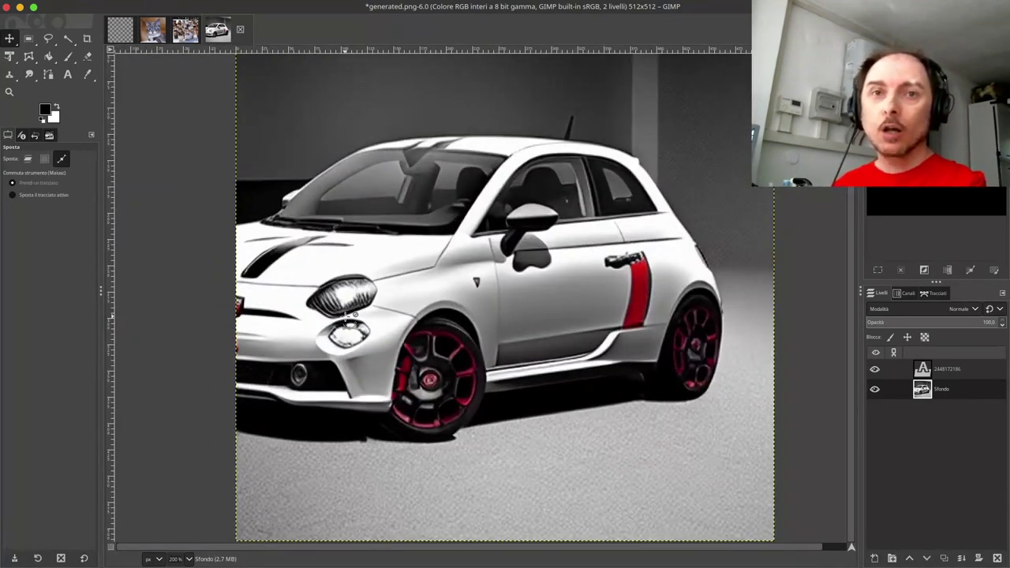
scroll(351, 314, "up", 1)
scroll(352, 314, "down", 1)
scroll(352, 314, "down", 2)
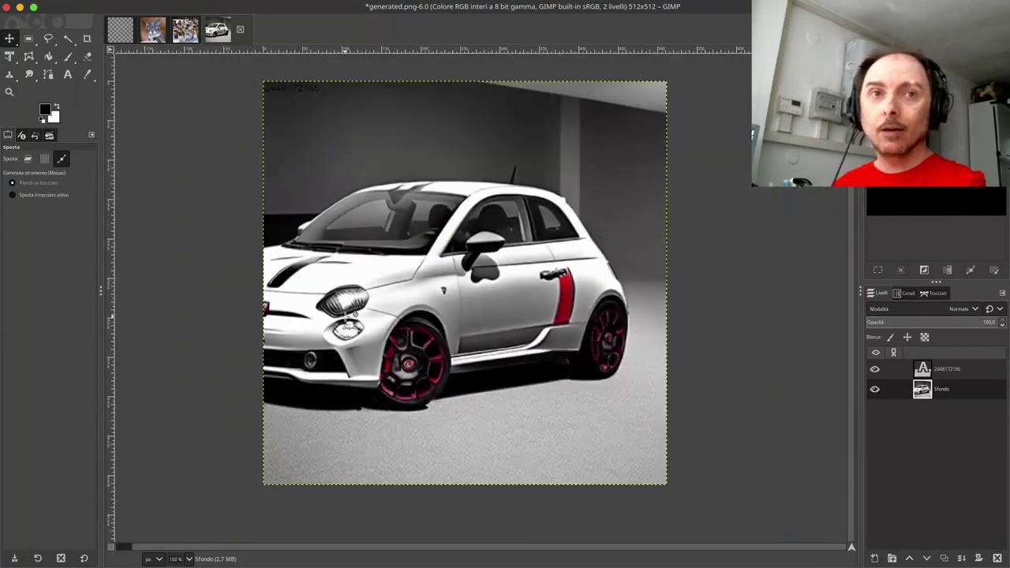
scroll(347, 316, "down", 1)
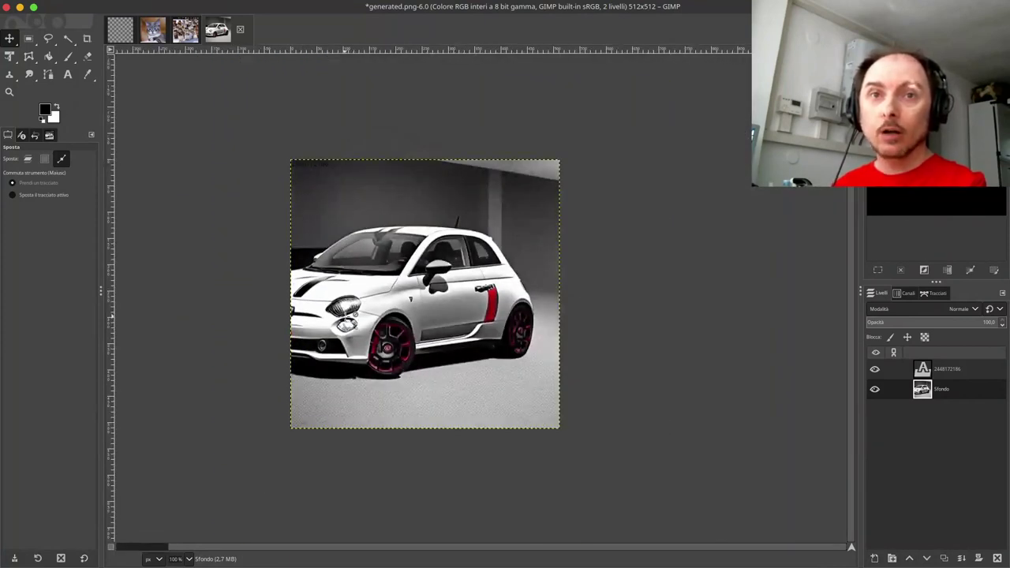
scroll(347, 316, "up", 1)
scroll(349, 316, "up", 2)
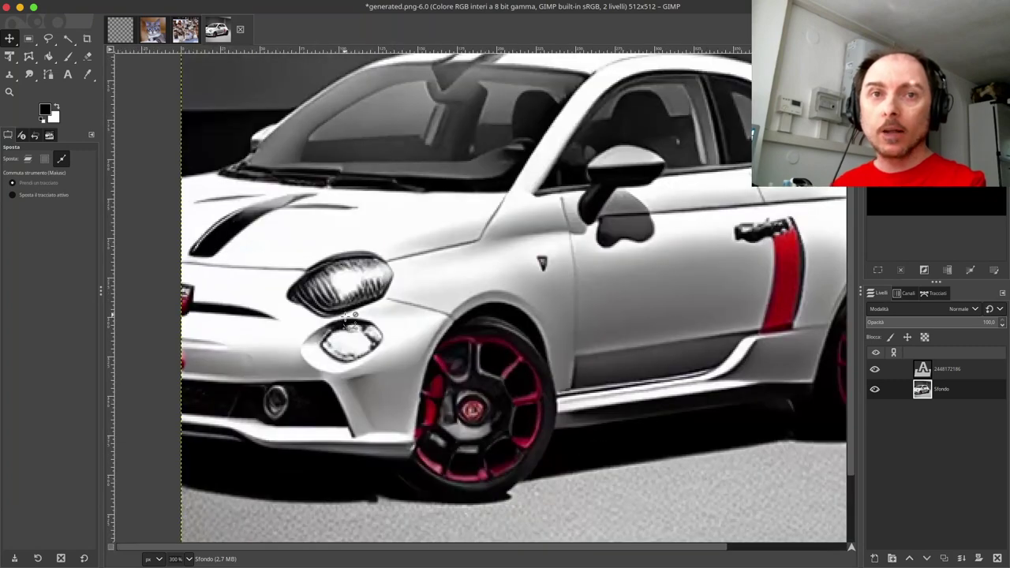
key("m")
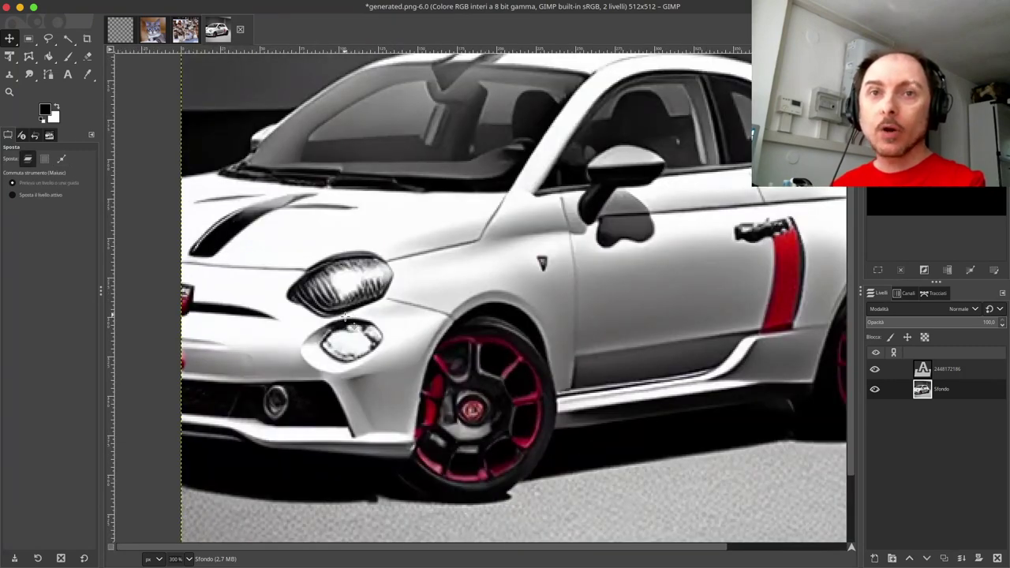
scroll(346, 318, "down", 1)
scroll(346, 317, "down", 1)
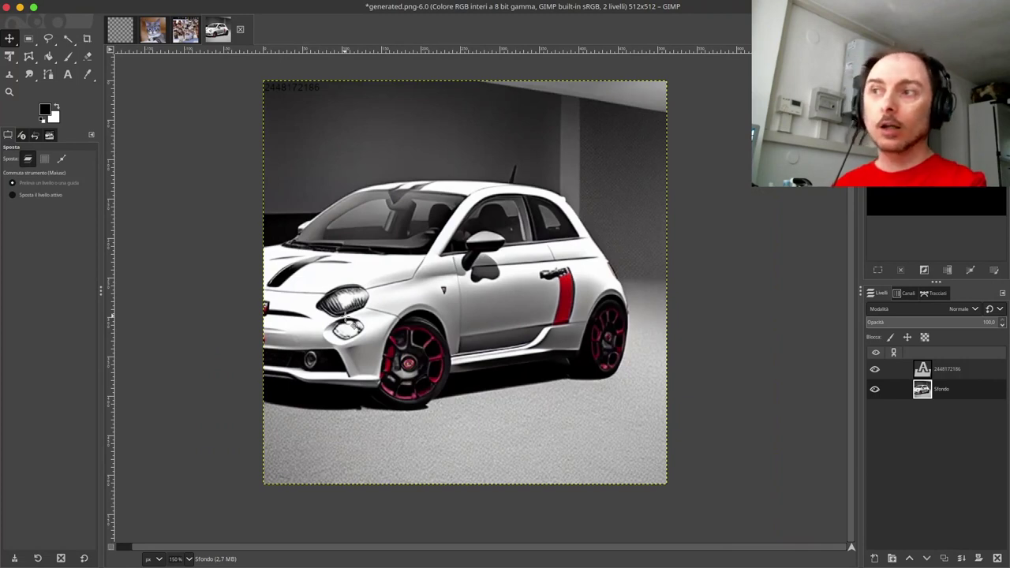
key("m")
key("m")
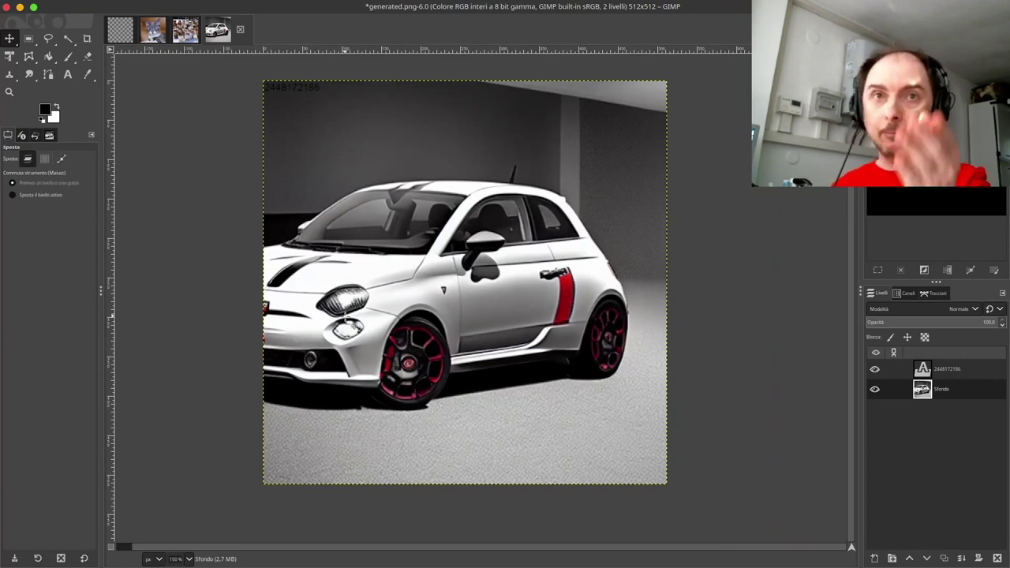